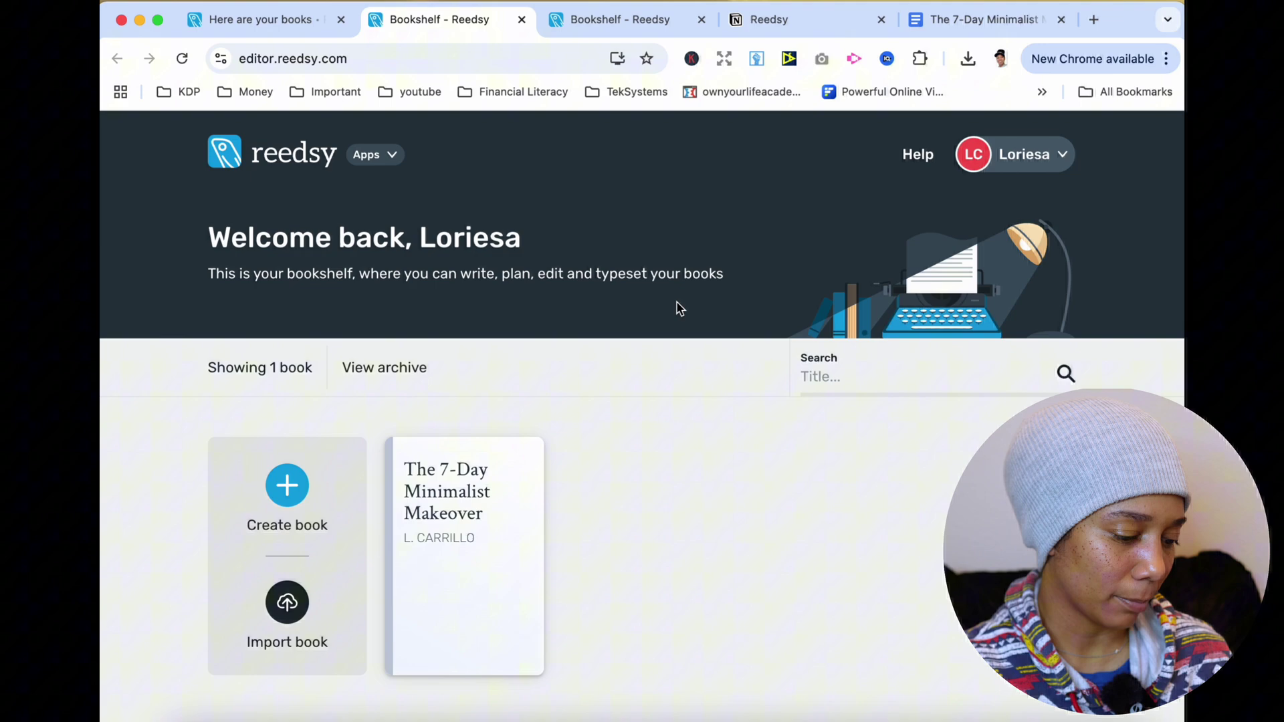
- Open the manuscript import form, then close it without importing anything
{"action": "scroll", "coordinate": [759, 428], "scroll_direction": "down", "scroll_amount": 2}
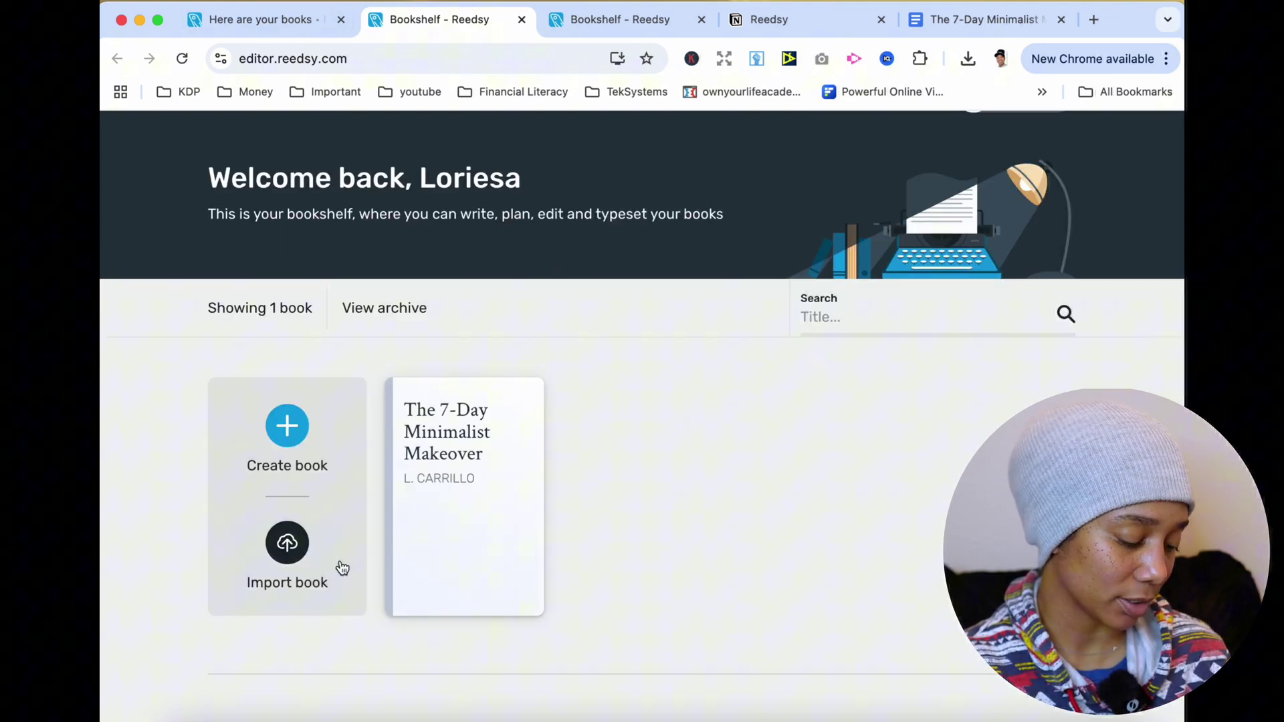
{"action": "scroll", "coordinate": [307, 514], "scroll_direction": "down", "scroll_amount": 1}
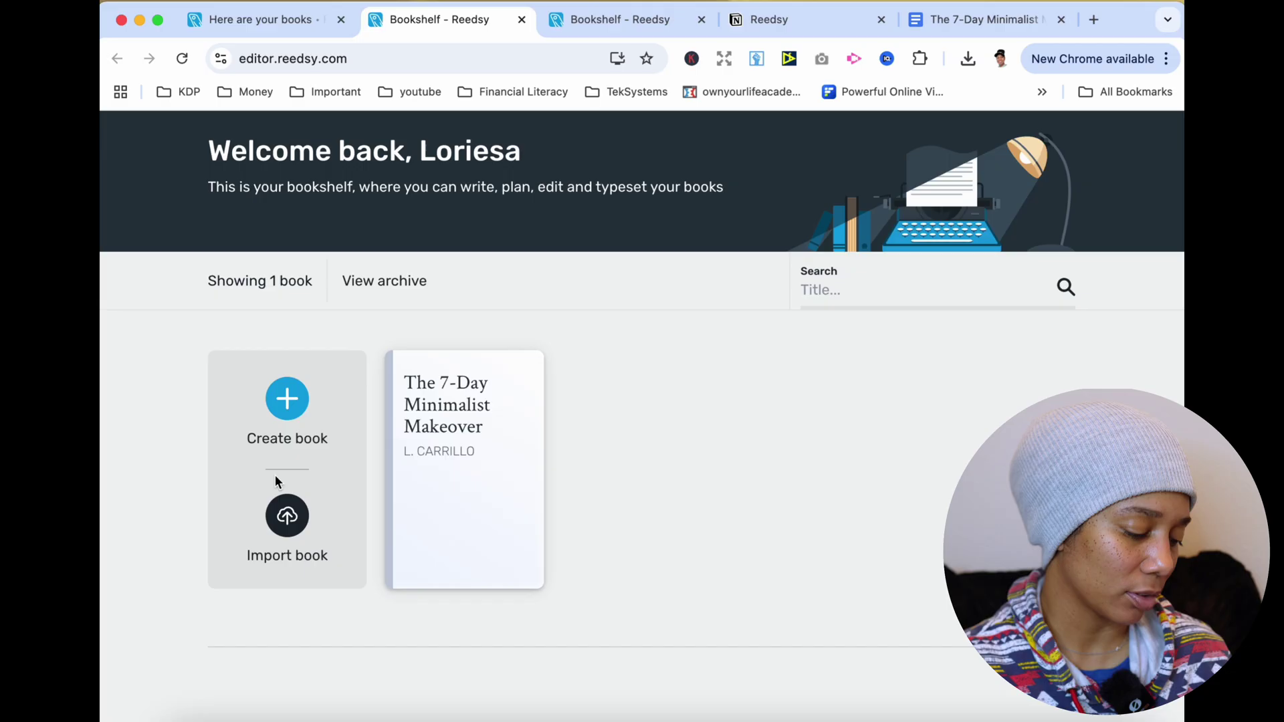
{"action": "left_click", "coordinate": [298, 532]}
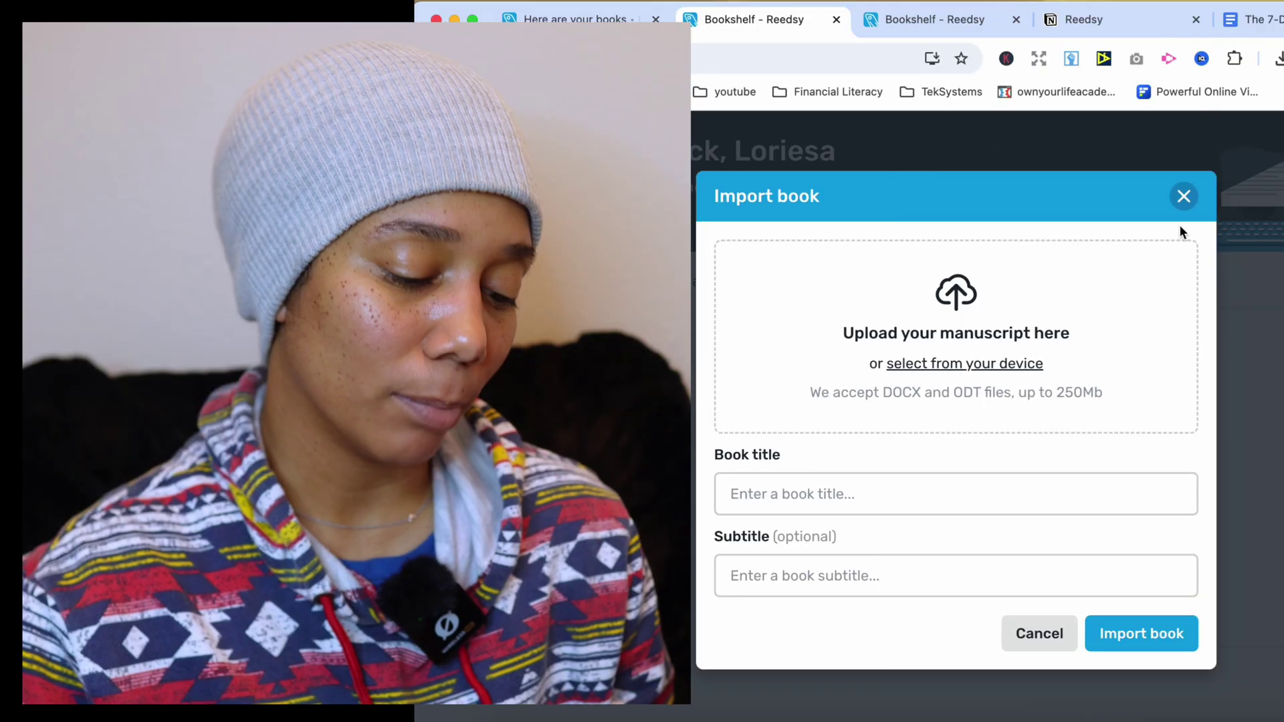
{"action": "left_click", "coordinate": [868, 196]}
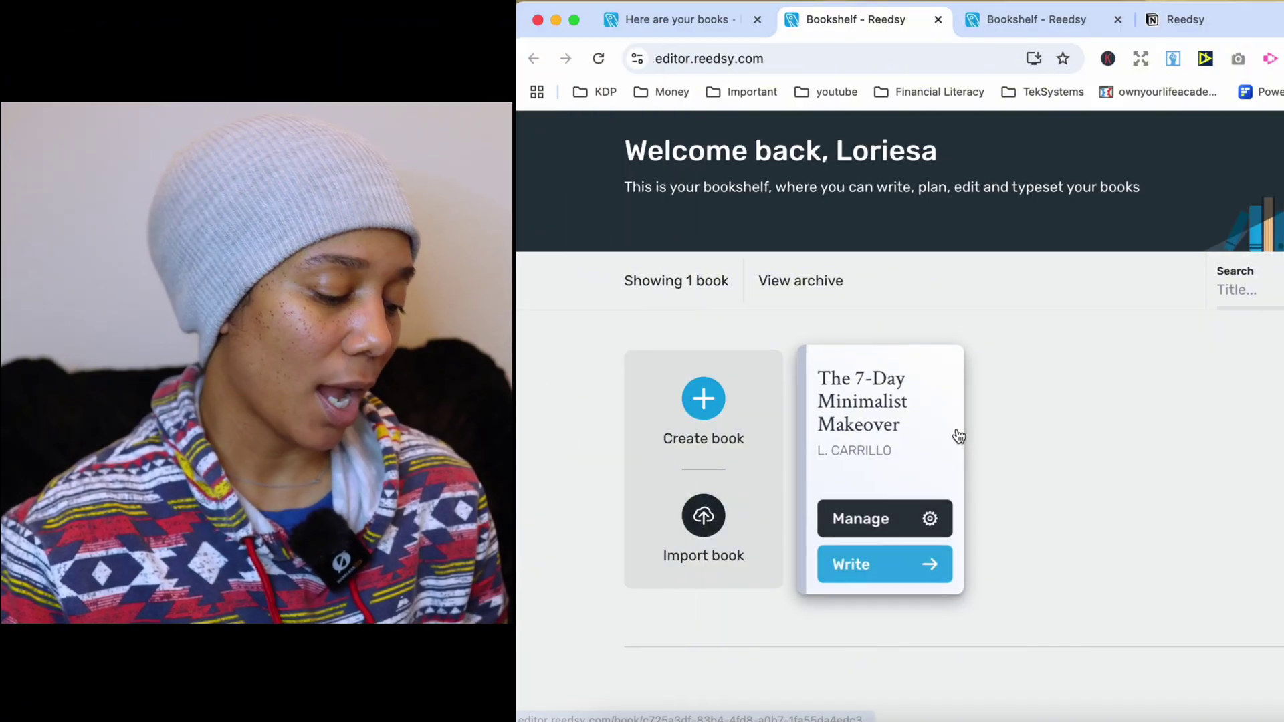
- Create a new book with title 'example' and subtitle 'for youtube'
{"action": "left_click", "coordinate": [703, 399]}
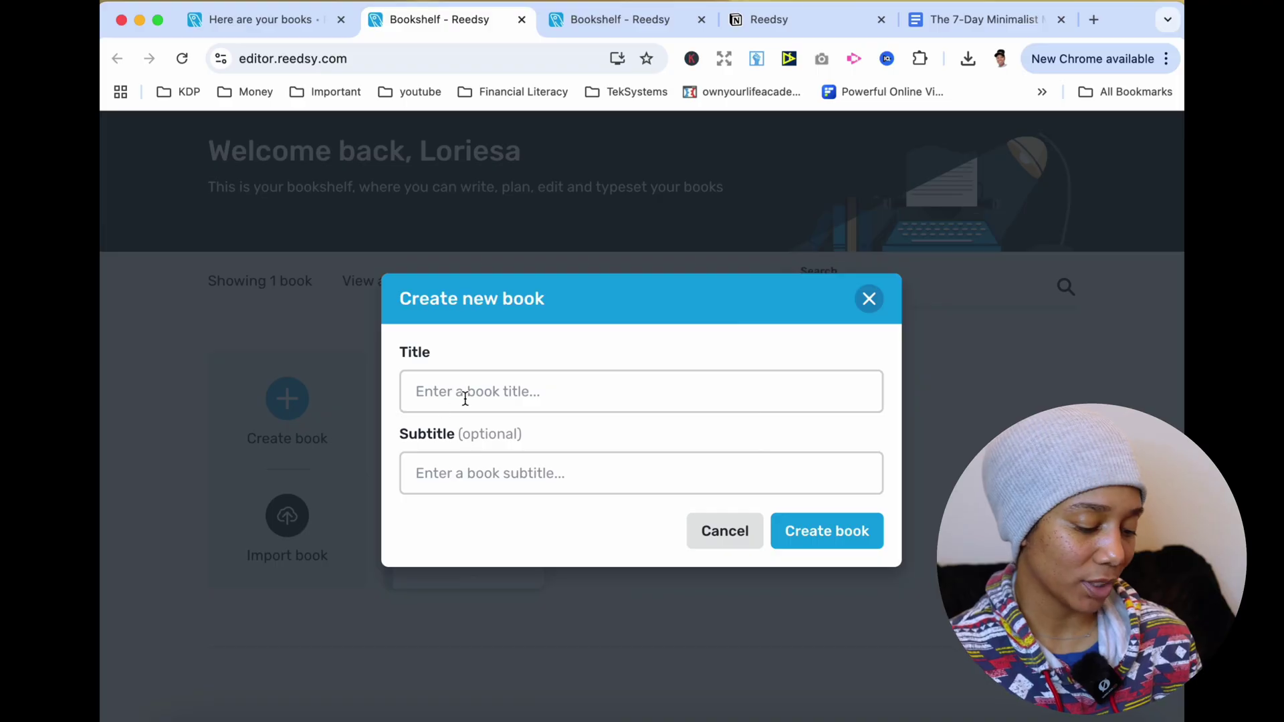
{"action": "left_click", "coordinate": [466, 399]}
{"action": "type", "text": "example"}
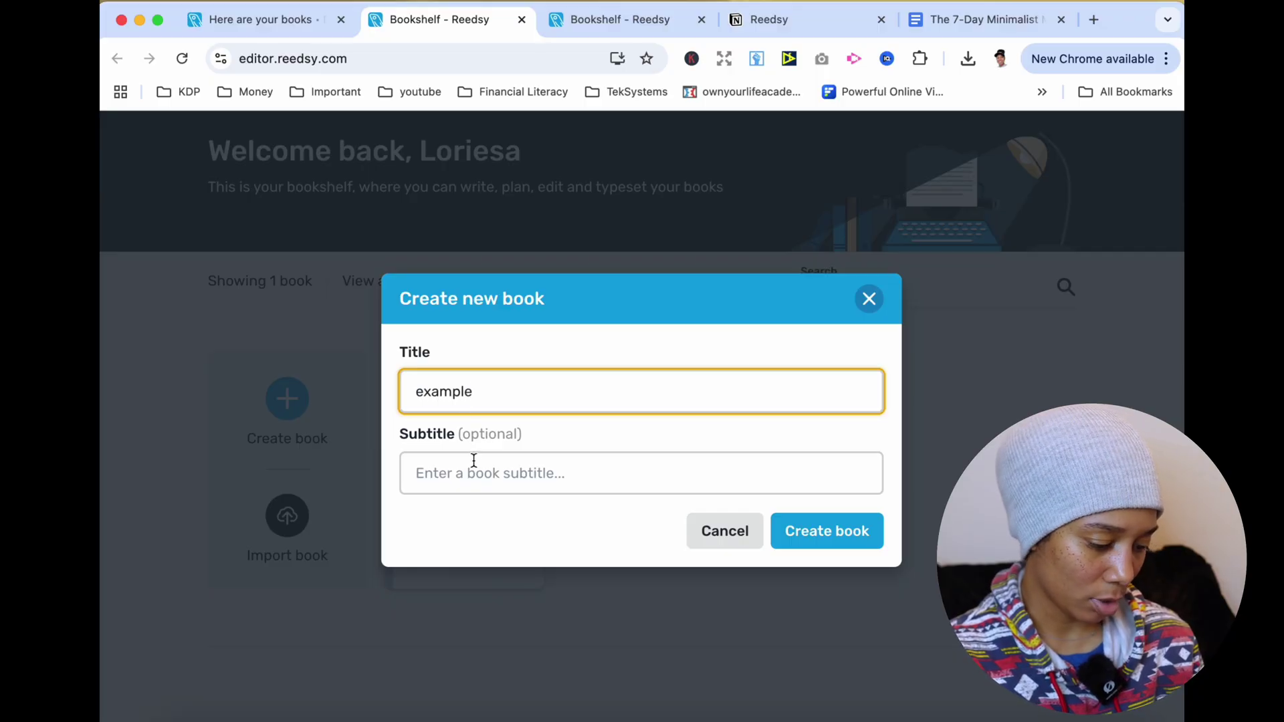
{"action": "left_click", "coordinate": [473, 462]}
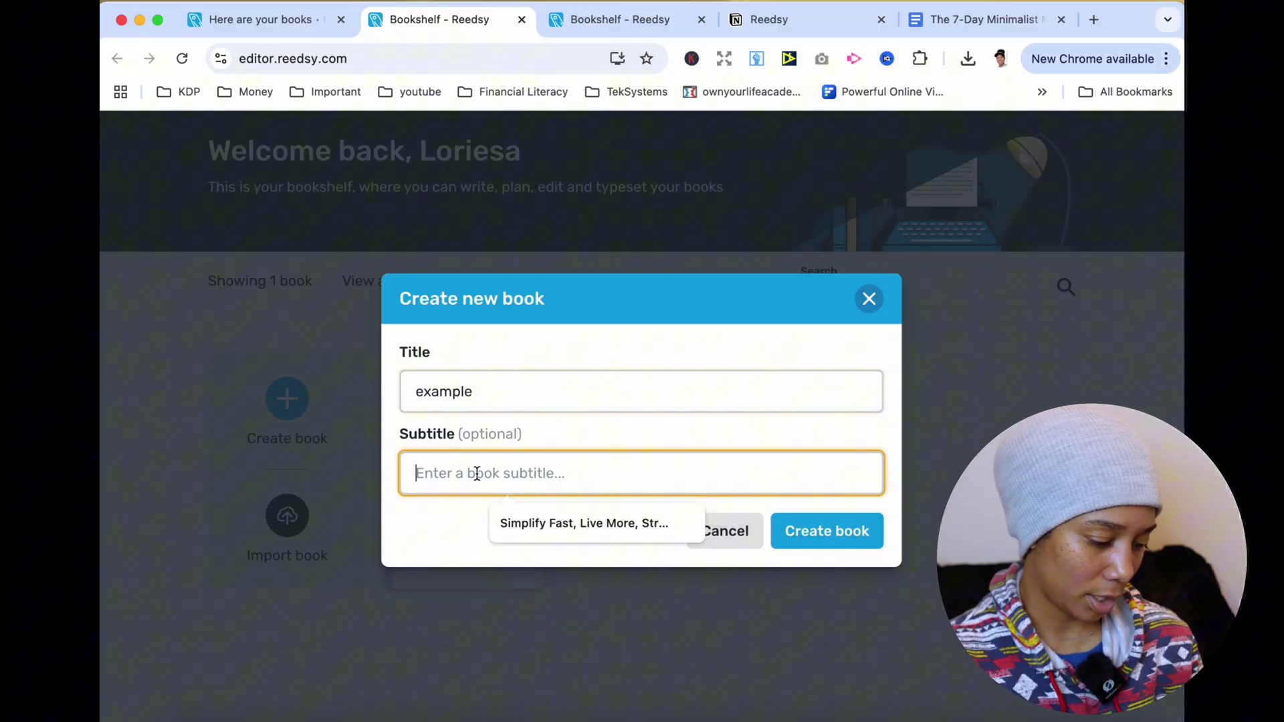
{"action": "type", "text": "for youtube"}
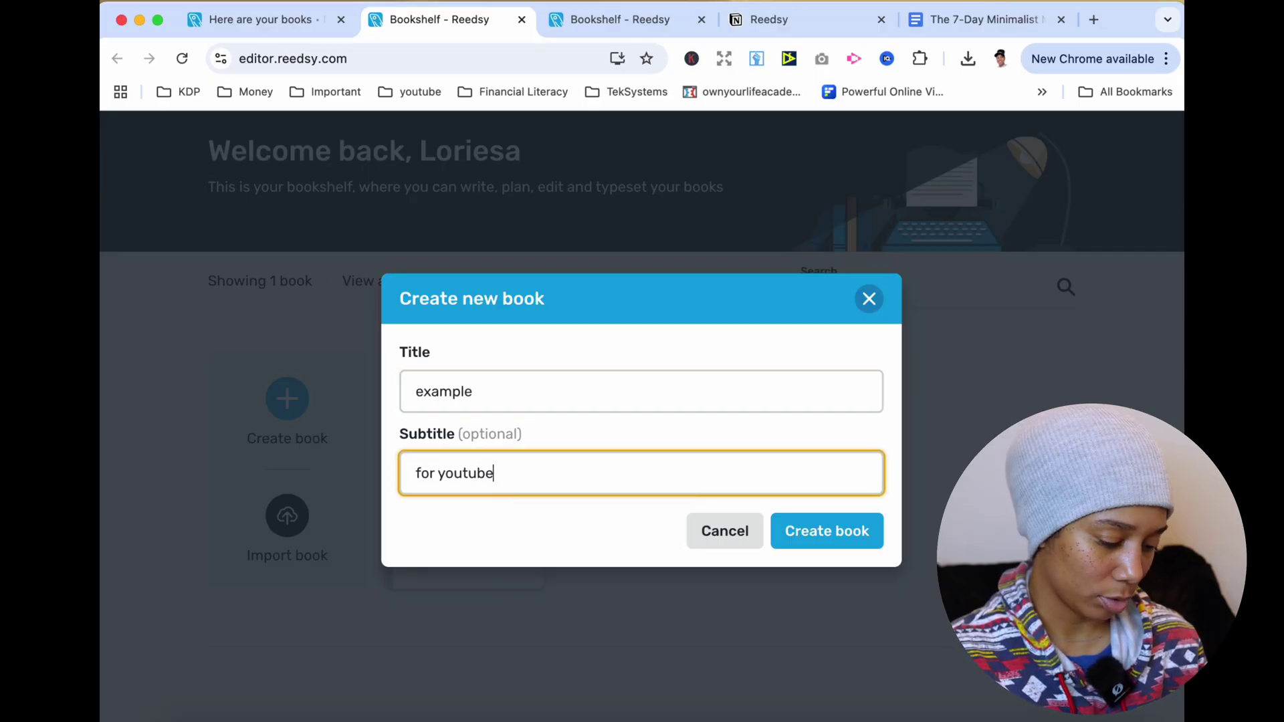
{"action": "left_click", "coordinate": [801, 540]}
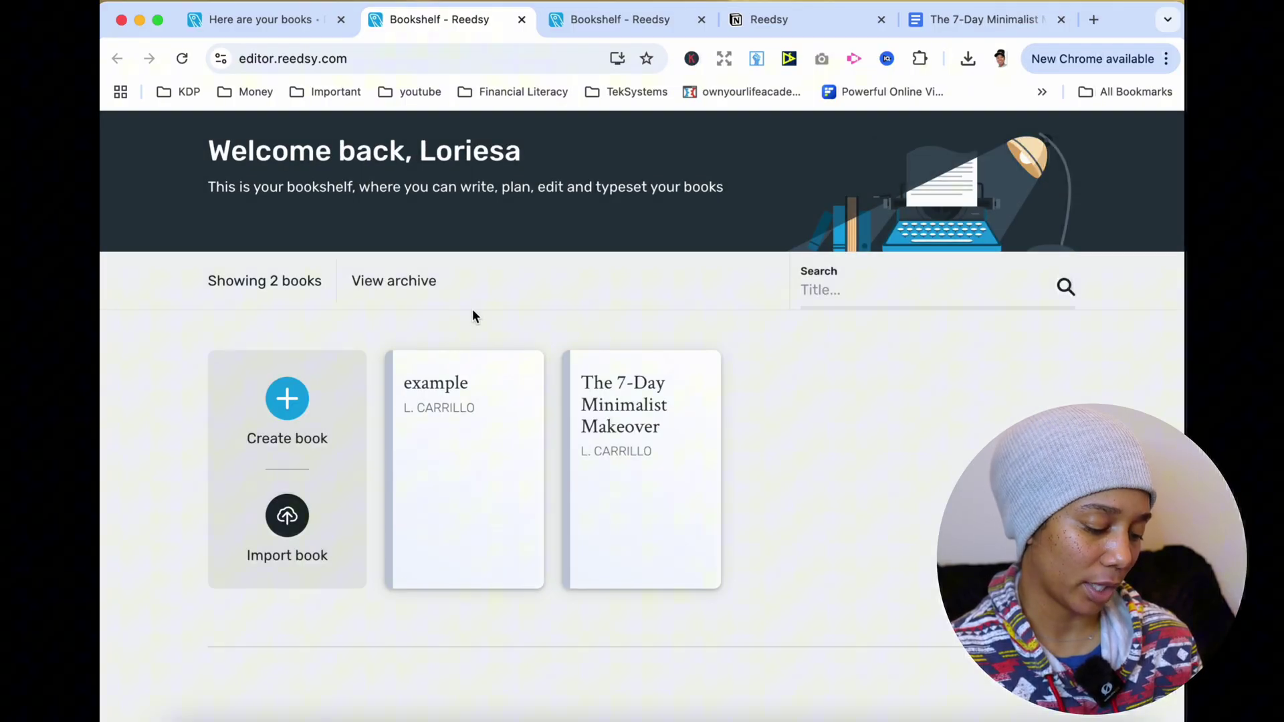
{"action": "mouse_move", "coordinate": [463, 393]}
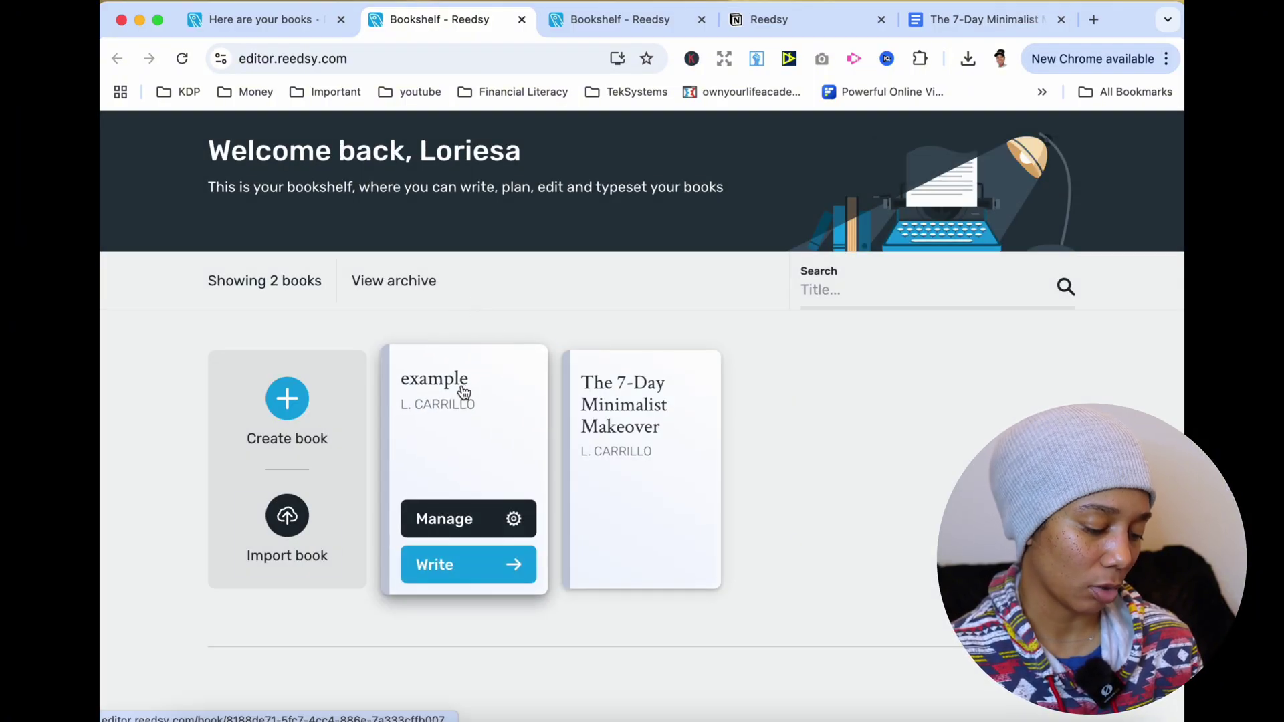
- Look over the example book's settings on its Manage page
{"action": "left_click", "coordinate": [444, 519]}
{"action": "scroll", "coordinate": [441, 520], "scroll_direction": "down", "scroll_amount": 2}
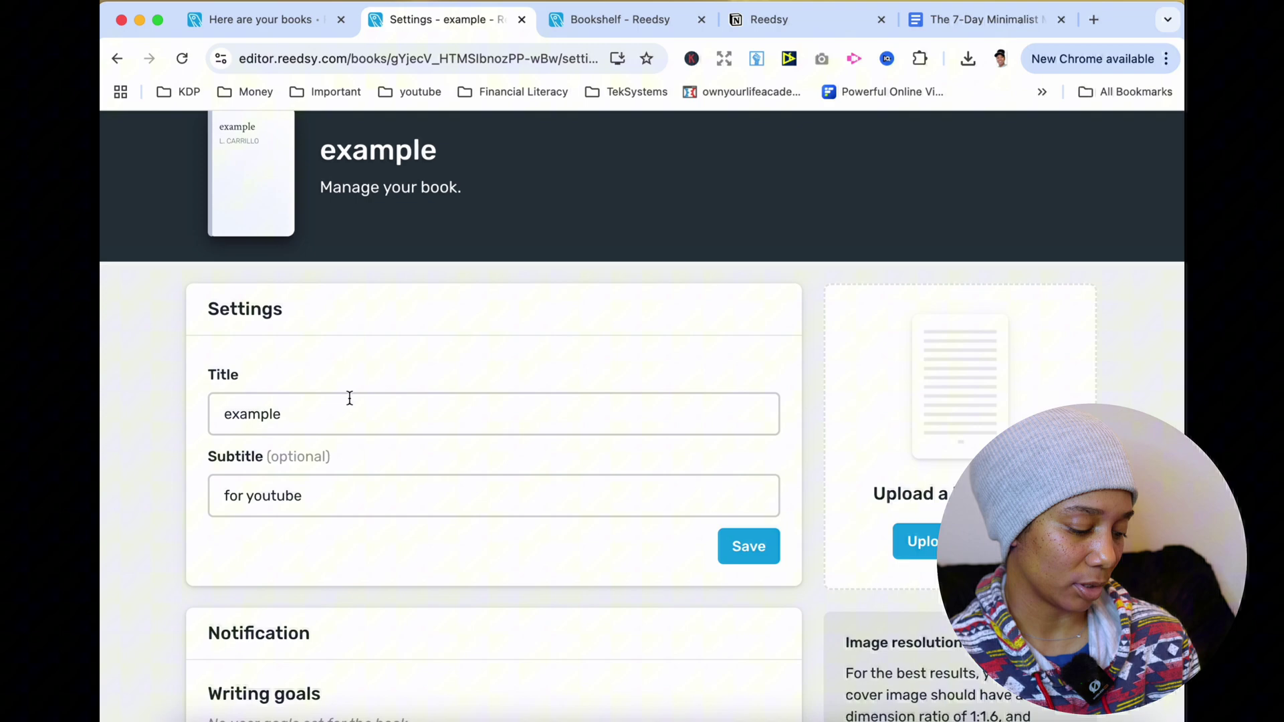
{"action": "scroll", "coordinate": [399, 504], "scroll_direction": "down", "scroll_amount": 4}
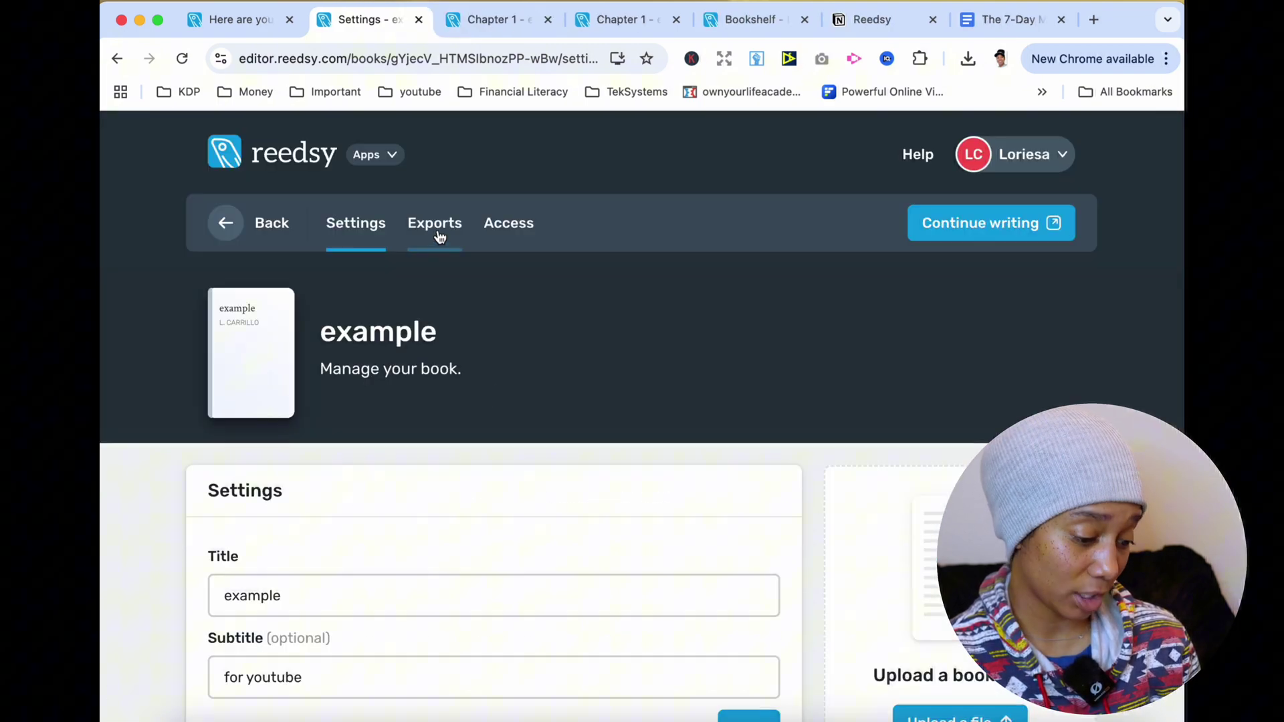
{"action": "scroll", "coordinate": [472, 450], "scroll_direction": "down", "scroll_amount": 3}
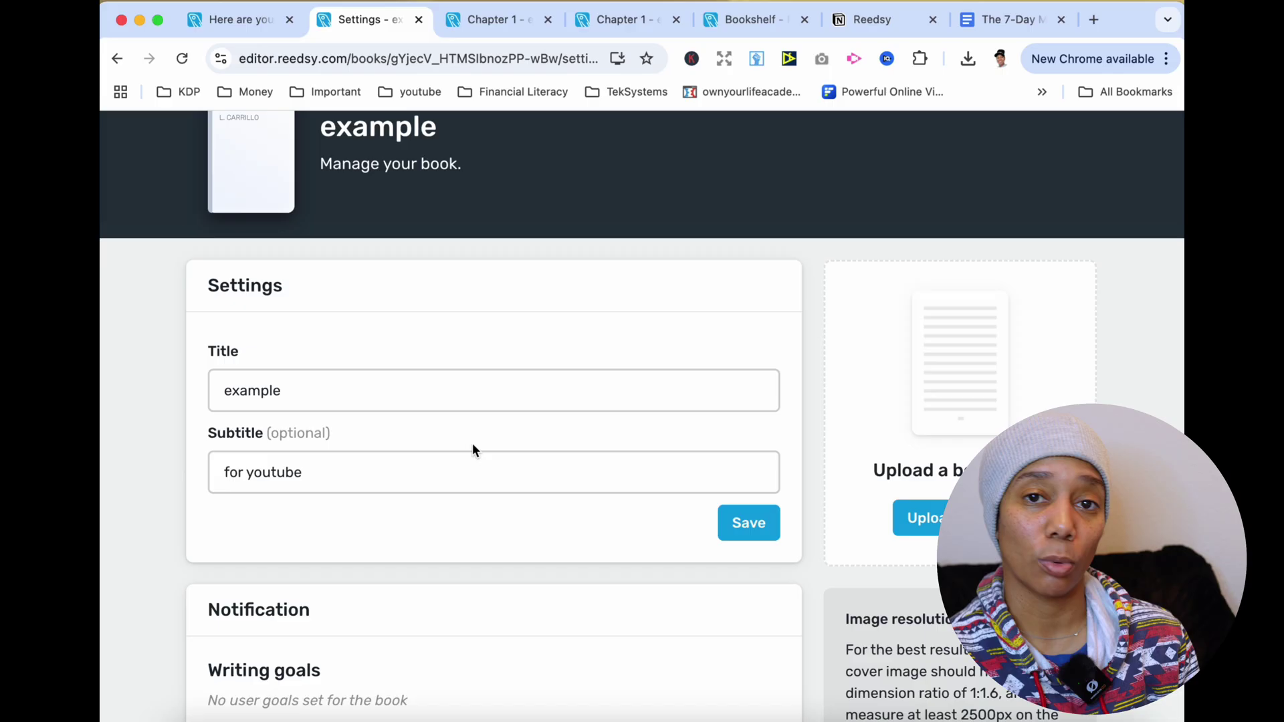
{"action": "scroll", "coordinate": [472, 443], "scroll_direction": "up", "scroll_amount": 1}
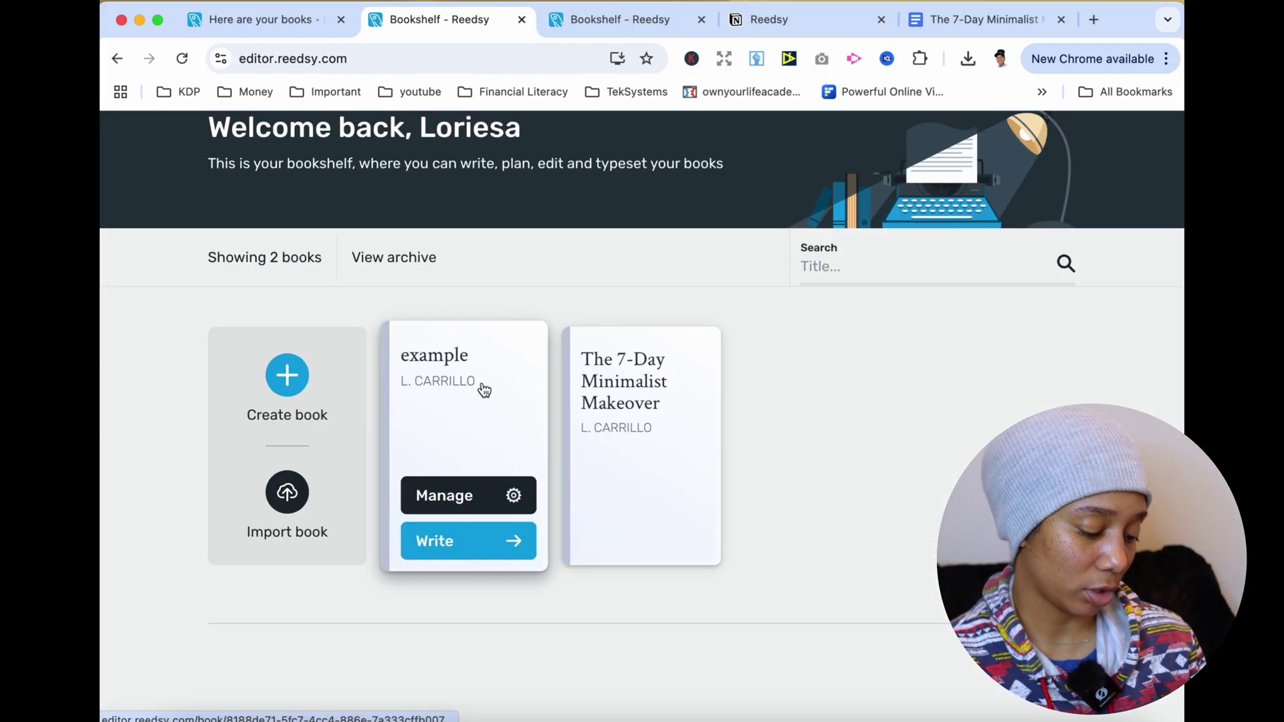
- Open the example book from the bookshelf in the writing editor
{"action": "left_click", "coordinate": [484, 390]}
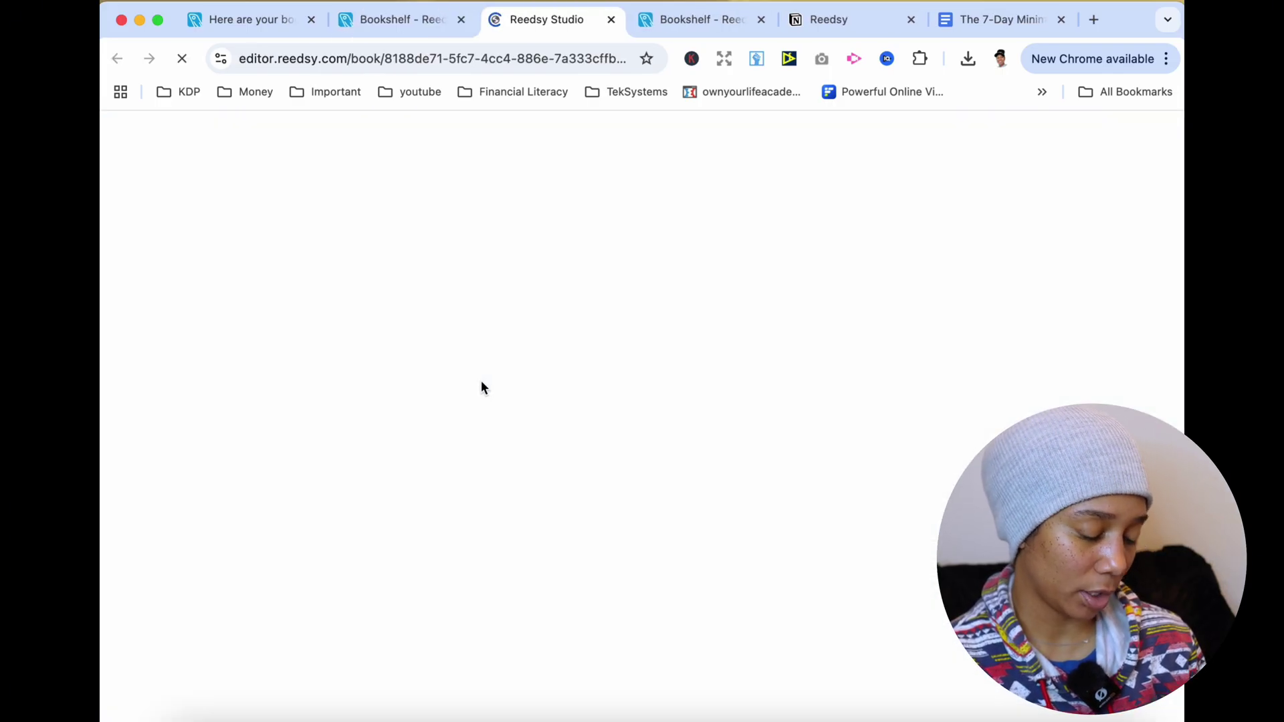
{"action": "left_click", "coordinate": [400, 21]}
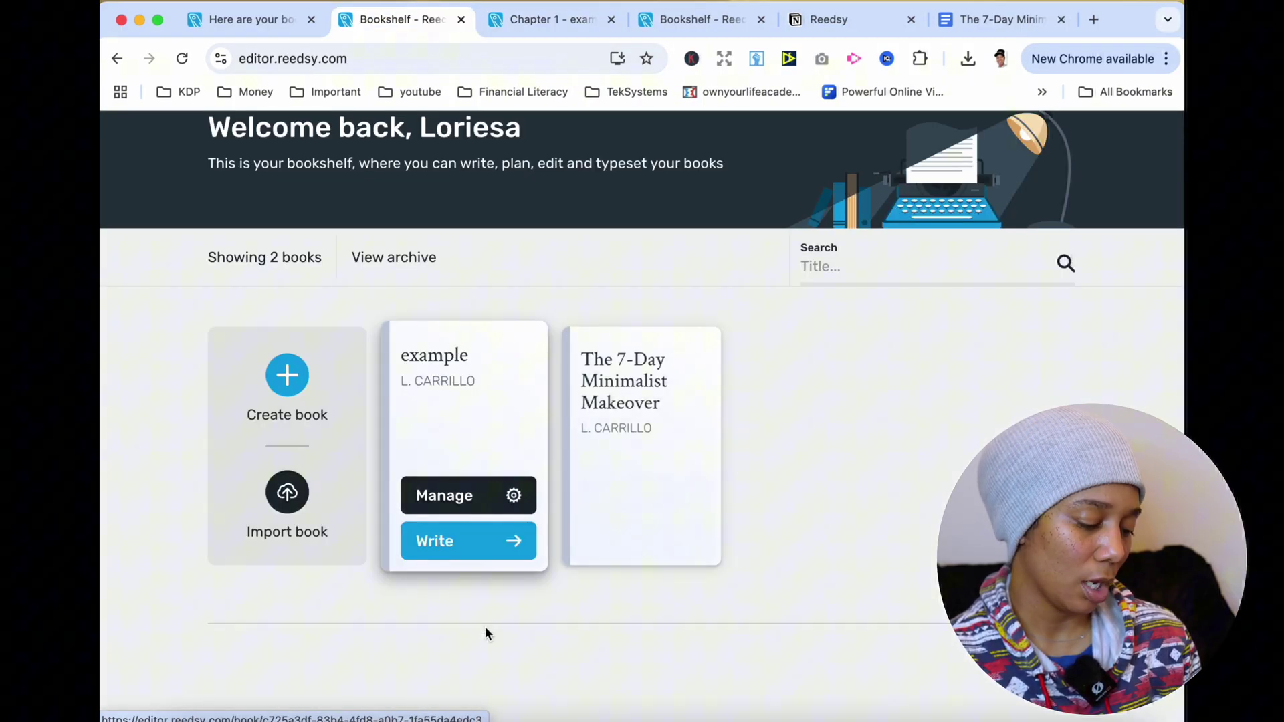
{"action": "left_click", "coordinate": [472, 558]}
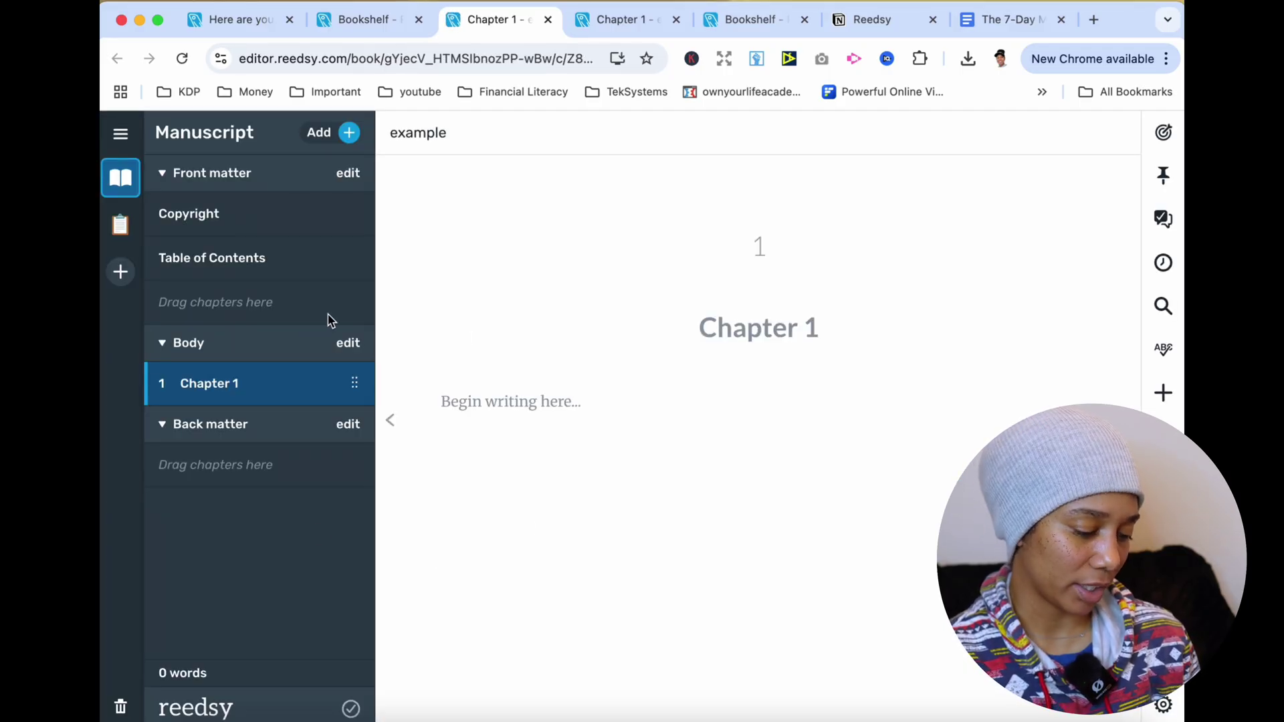
- Check the other manuscript tab, then view the Copyright and Table of Contents pages
{"action": "left_click", "coordinate": [608, 30]}
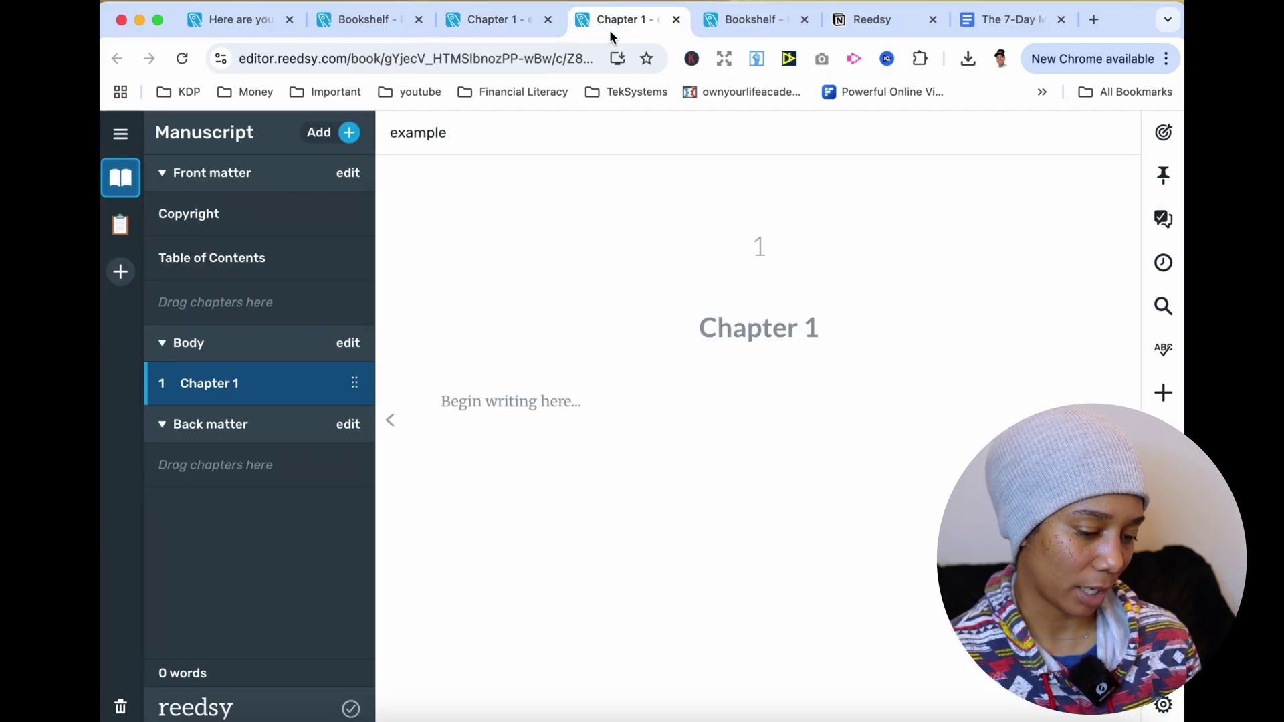
{"action": "left_click", "coordinate": [504, 27]}
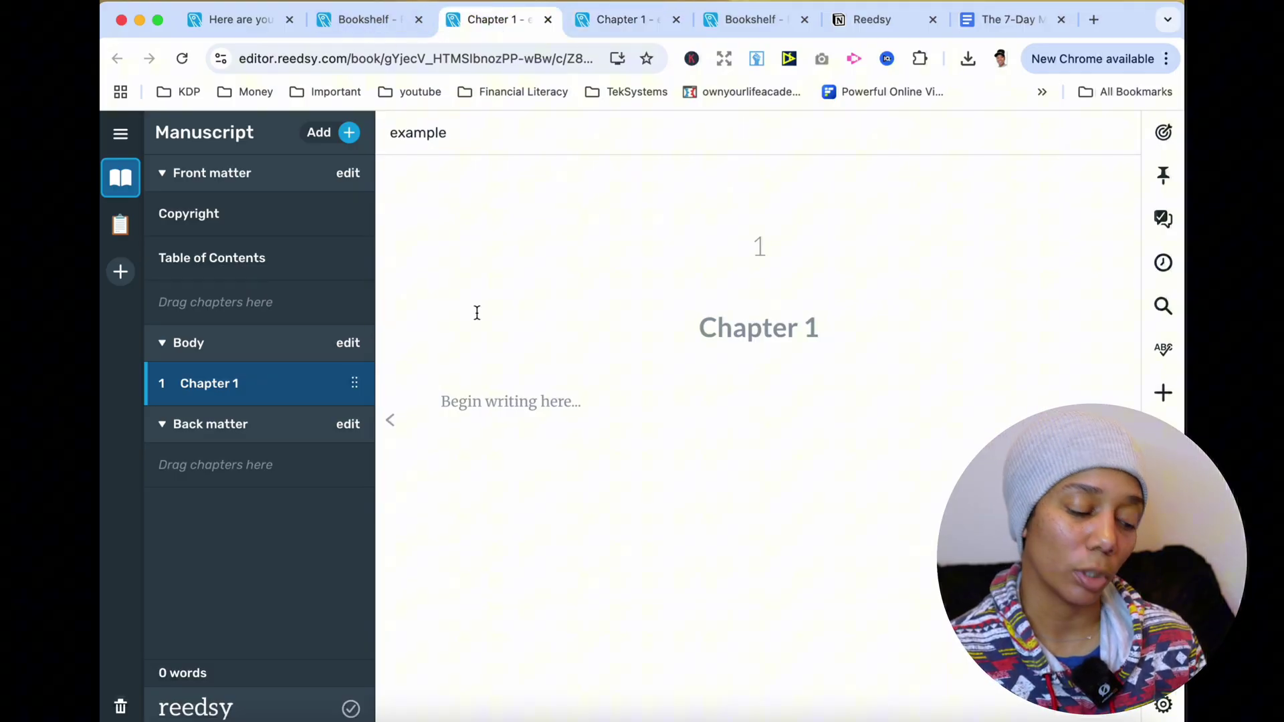
{"action": "left_click", "coordinate": [201, 257]}
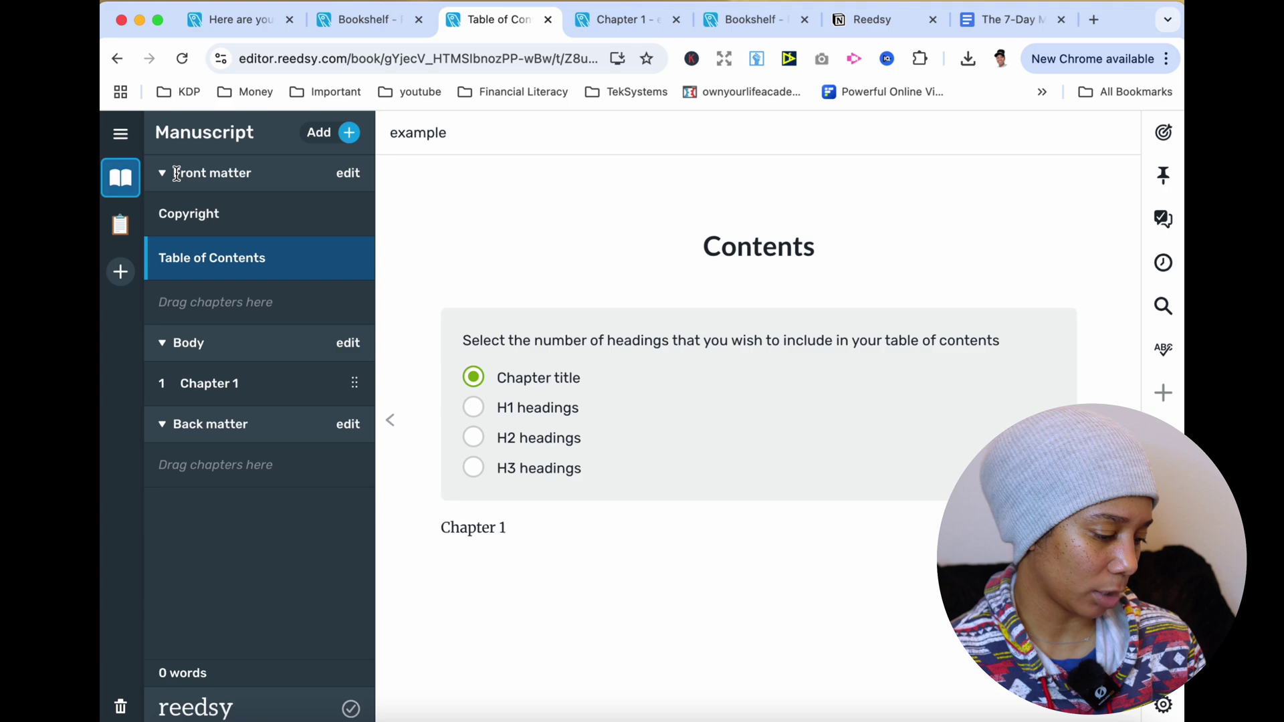
{"action": "left_click", "coordinate": [235, 214]}
{"action": "scroll", "coordinate": [505, 321], "scroll_direction": "down", "scroll_amount": 10}
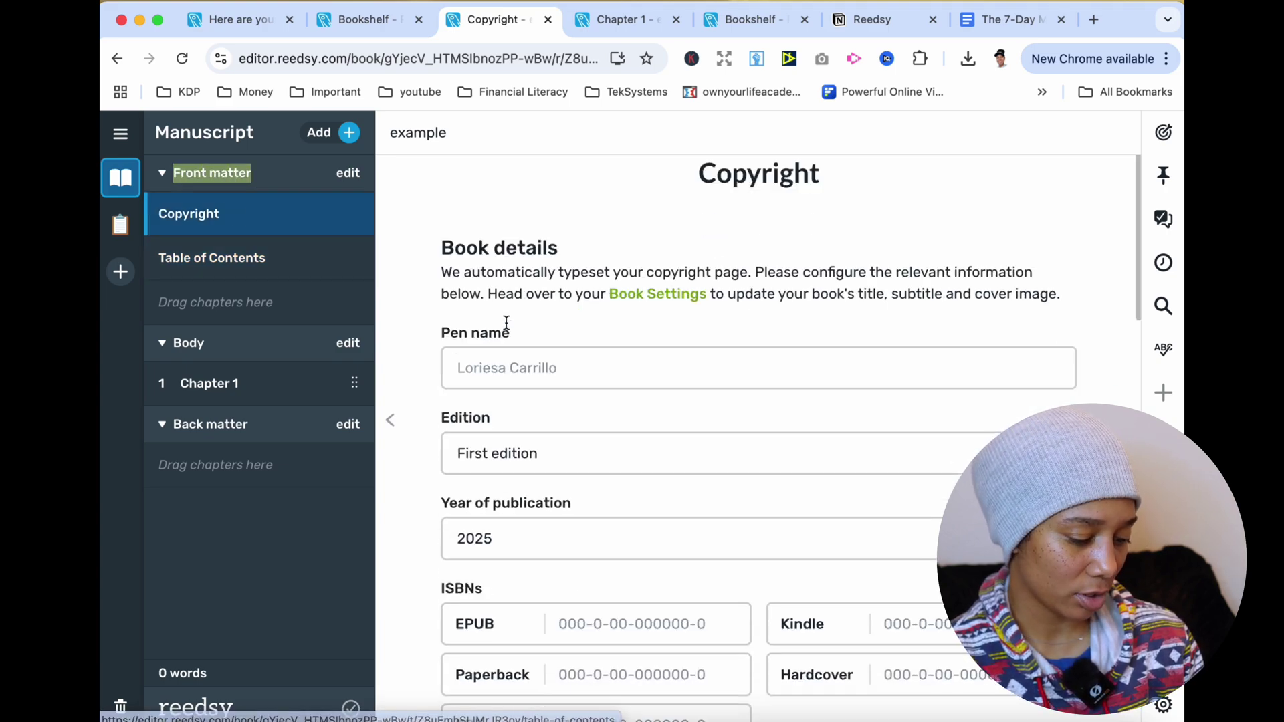
{"action": "left_click", "coordinate": [267, 259]}
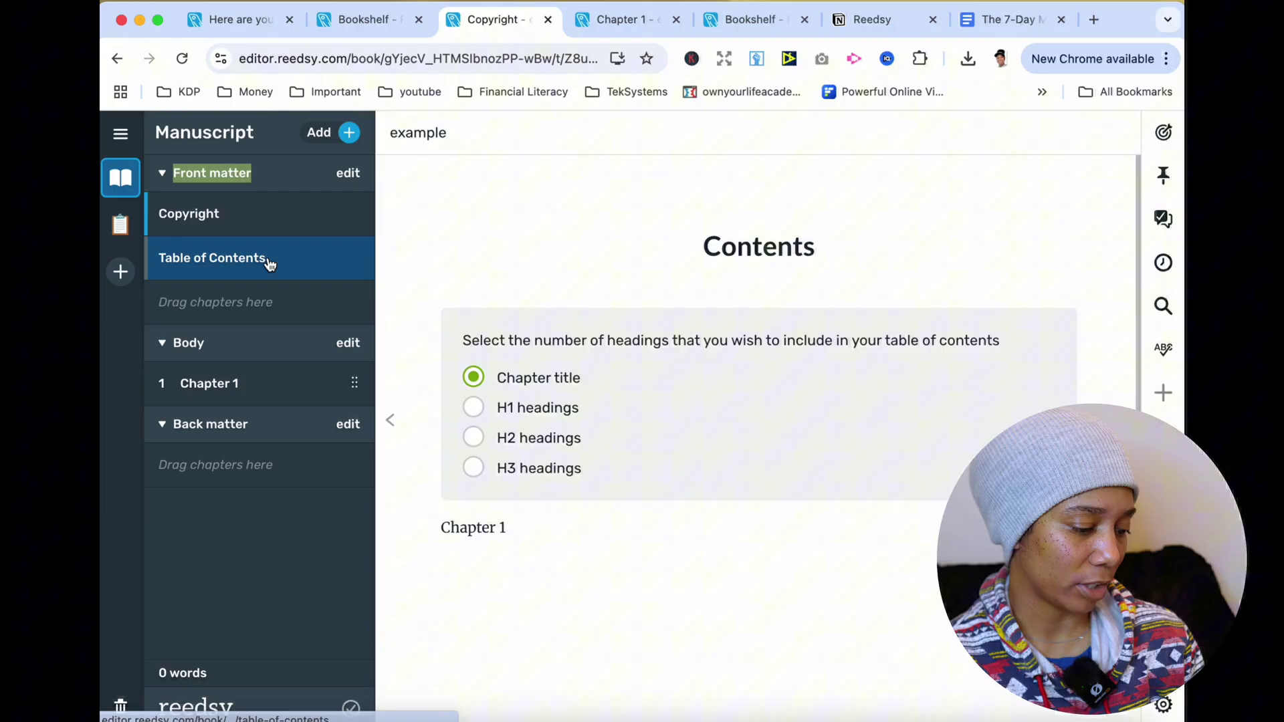
{"action": "scroll", "coordinate": [533, 347], "scroll_direction": "down", "scroll_amount": 3}
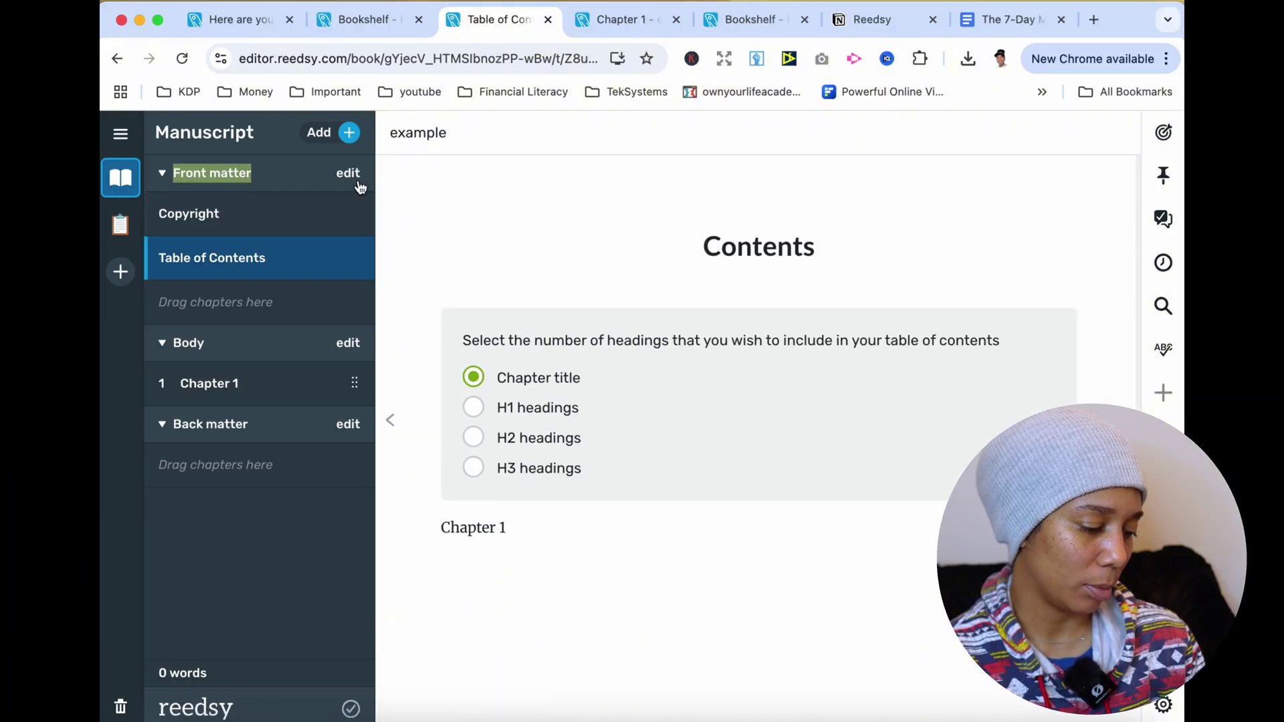
- Reveal the optional front-matter sections and add Preface and Acknowledgments
{"action": "left_click", "coordinate": [347, 174]}
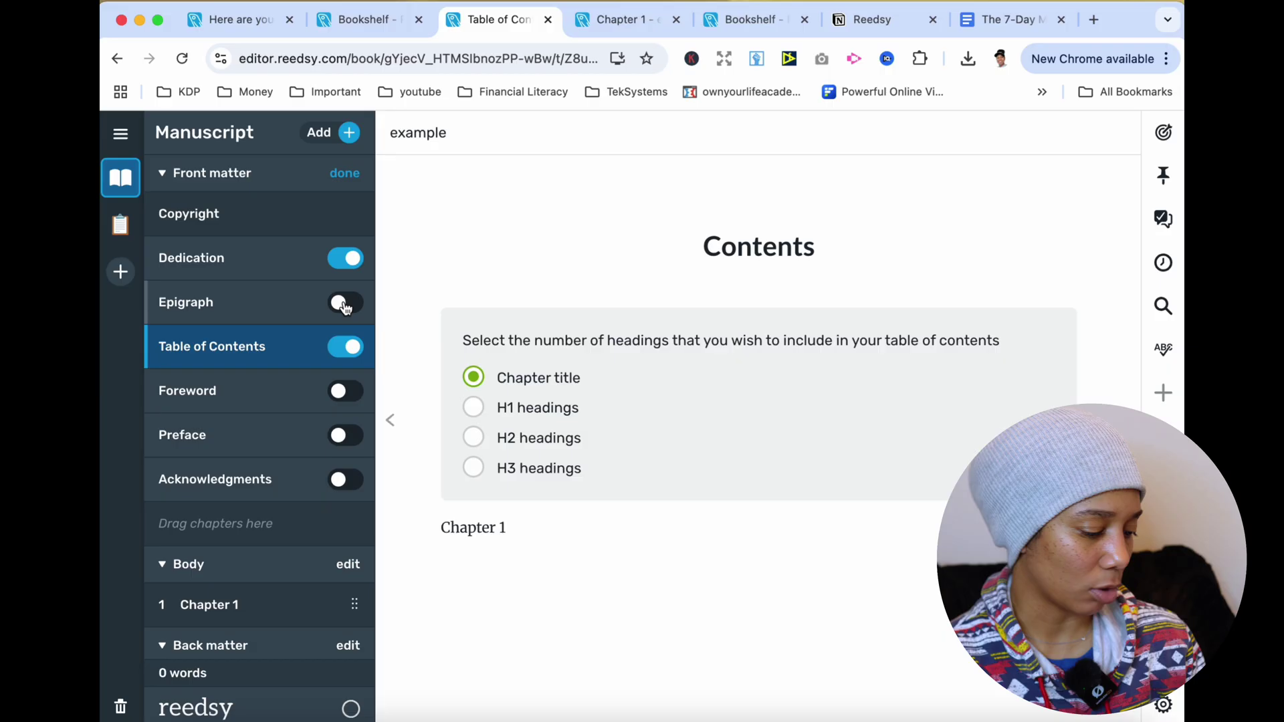
{"action": "left_click", "coordinate": [345, 435]}
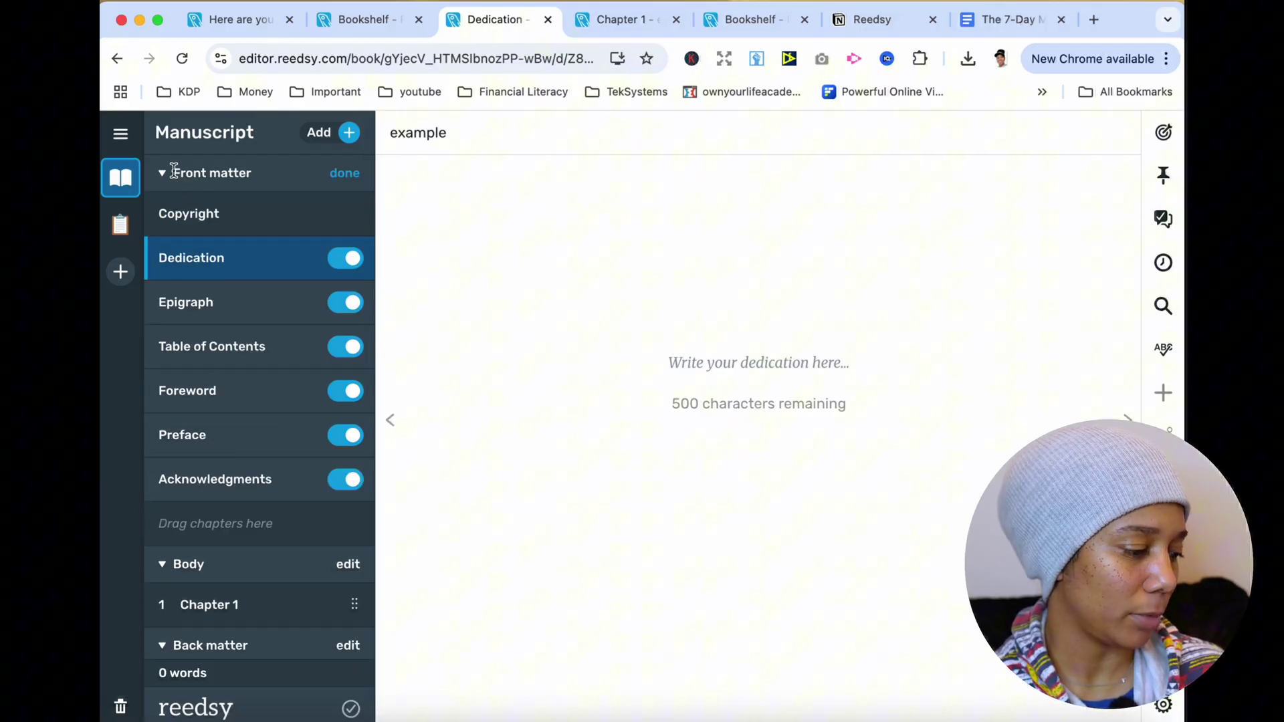
{"action": "left_click_drag", "start_coordinate": [174, 170], "coordinate": [275, 175]}
{"action": "scroll", "coordinate": [284, 281], "scroll_direction": "down", "scroll_amount": 1}
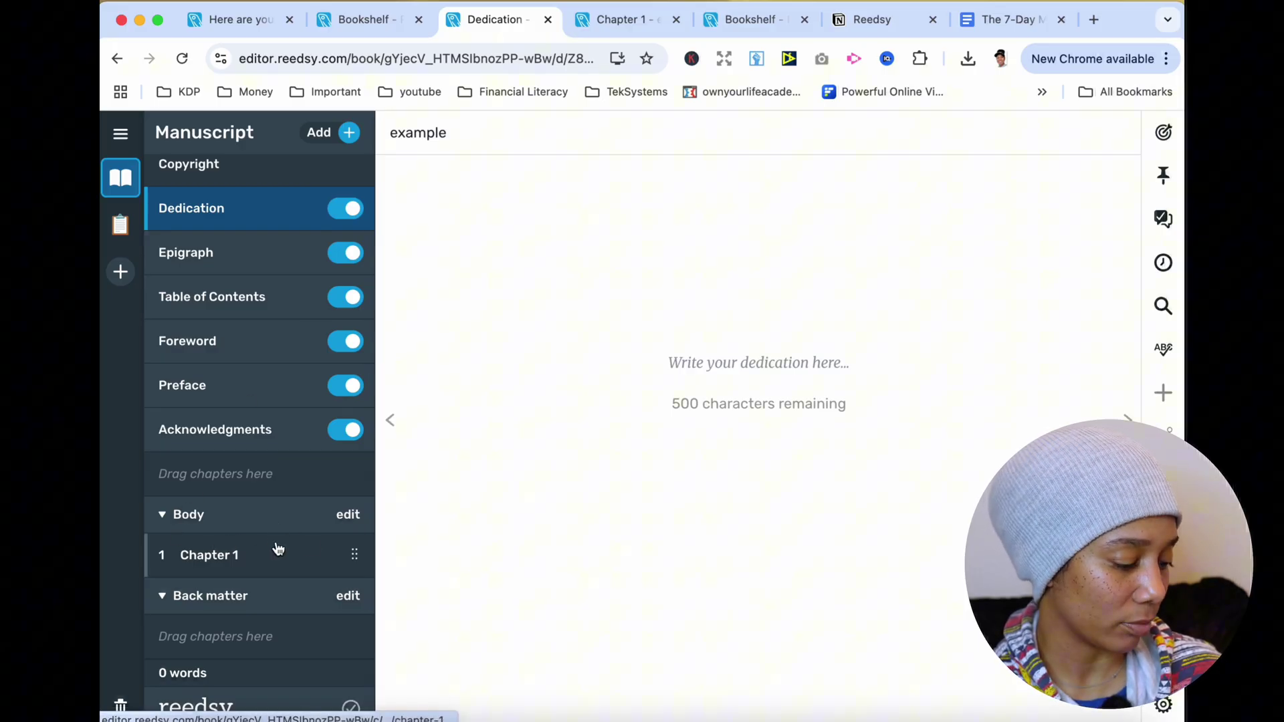
- Add Prologue and Introduction to the book body and open the Introduction page
{"action": "left_click", "coordinate": [346, 516]}
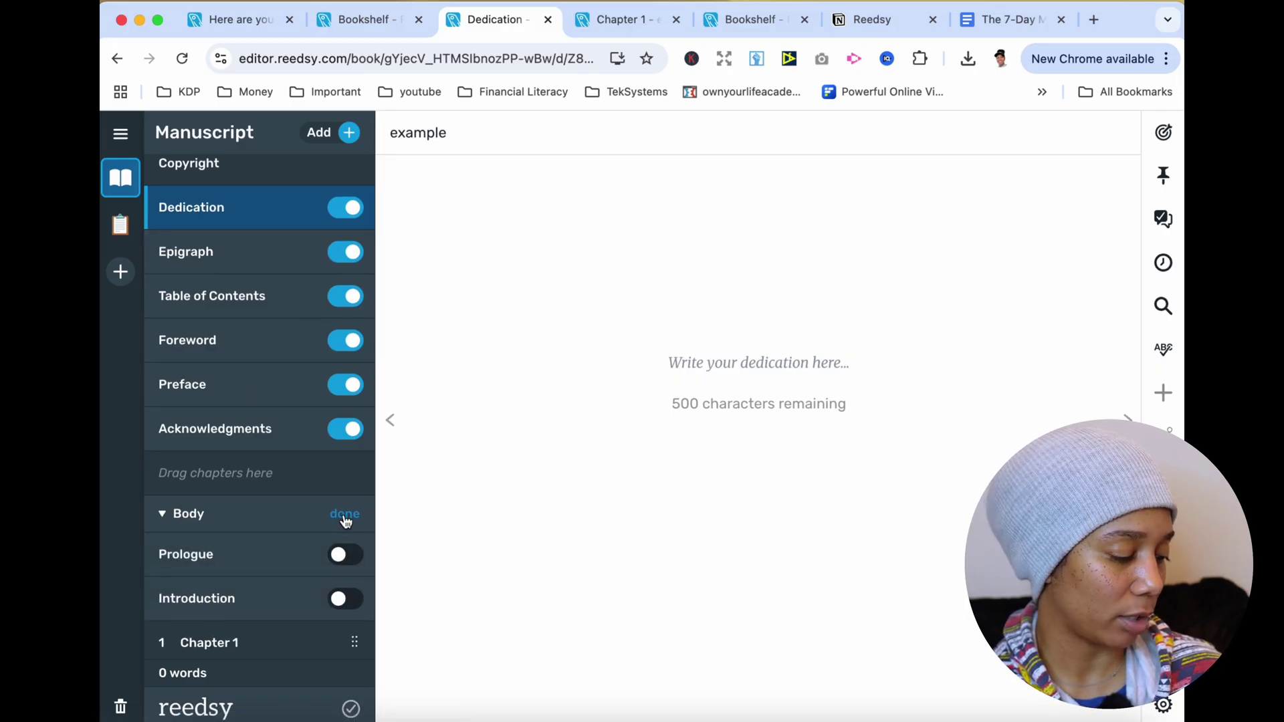
{"action": "scroll", "coordinate": [351, 468], "scroll_direction": "down", "scroll_amount": 3}
{"action": "left_click", "coordinate": [353, 431]}
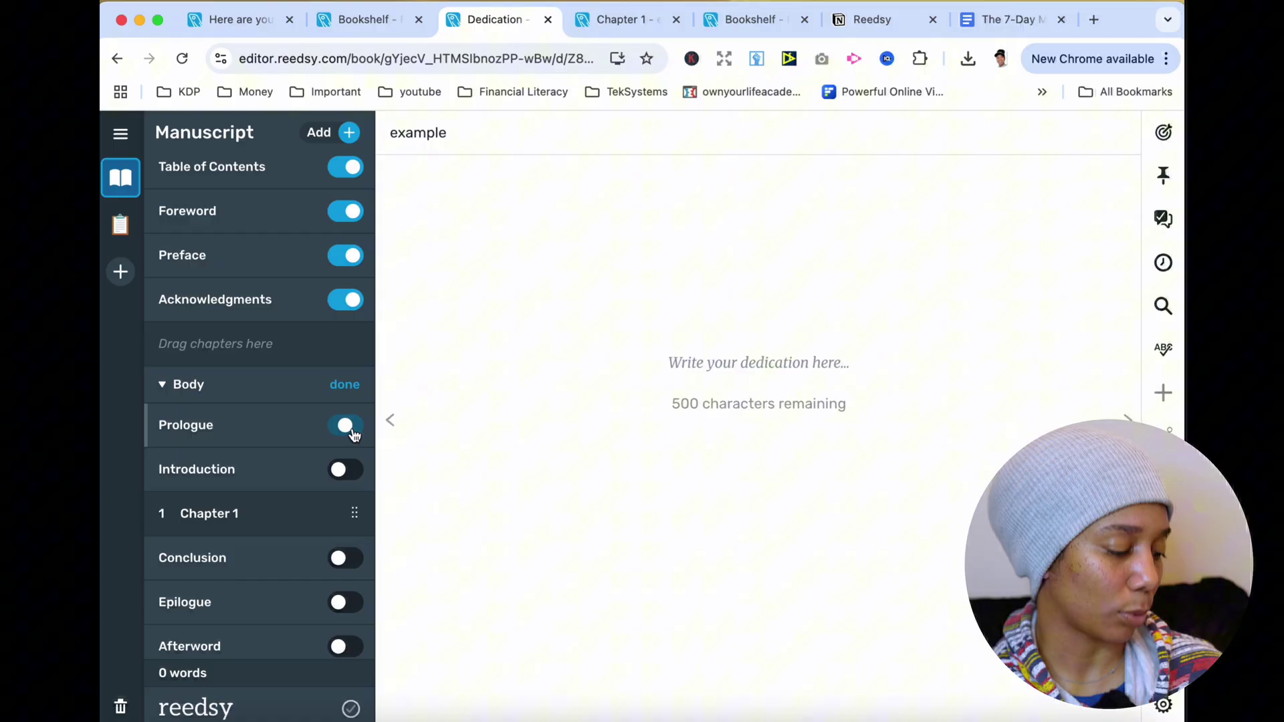
{"action": "left_click", "coordinate": [342, 472]}
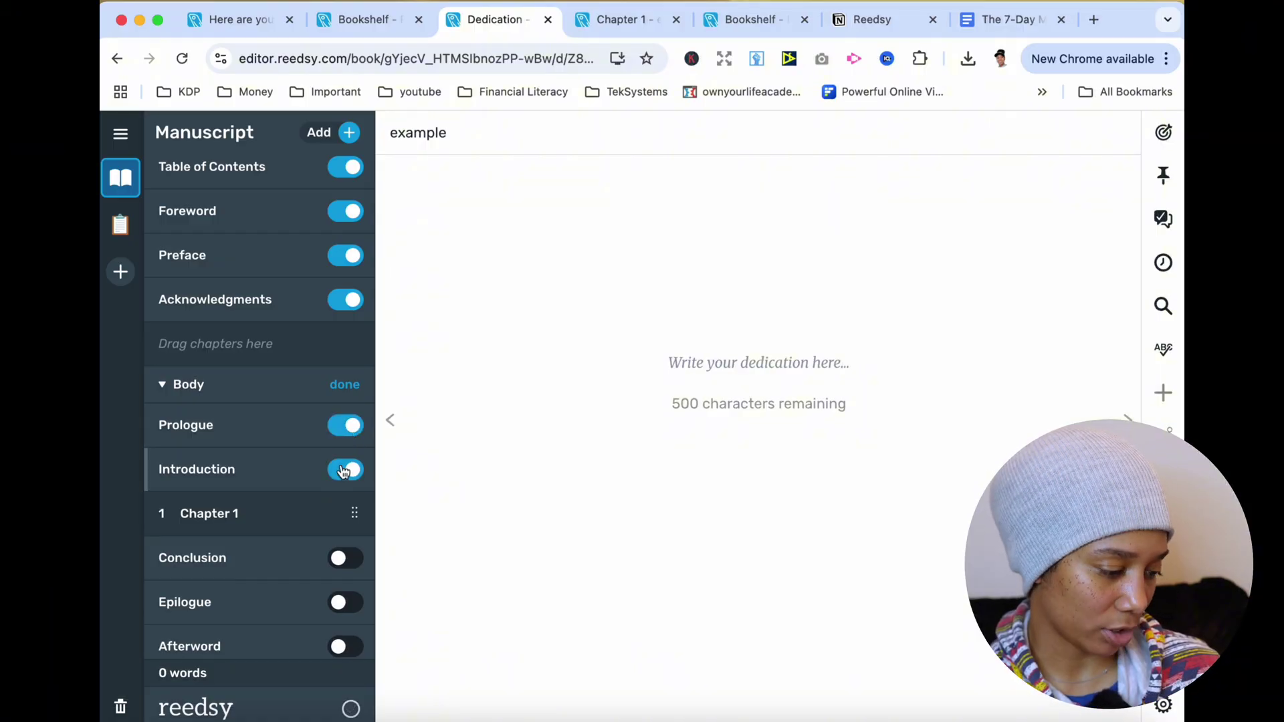
{"action": "scroll", "coordinate": [275, 472], "scroll_direction": "down", "scroll_amount": 2}
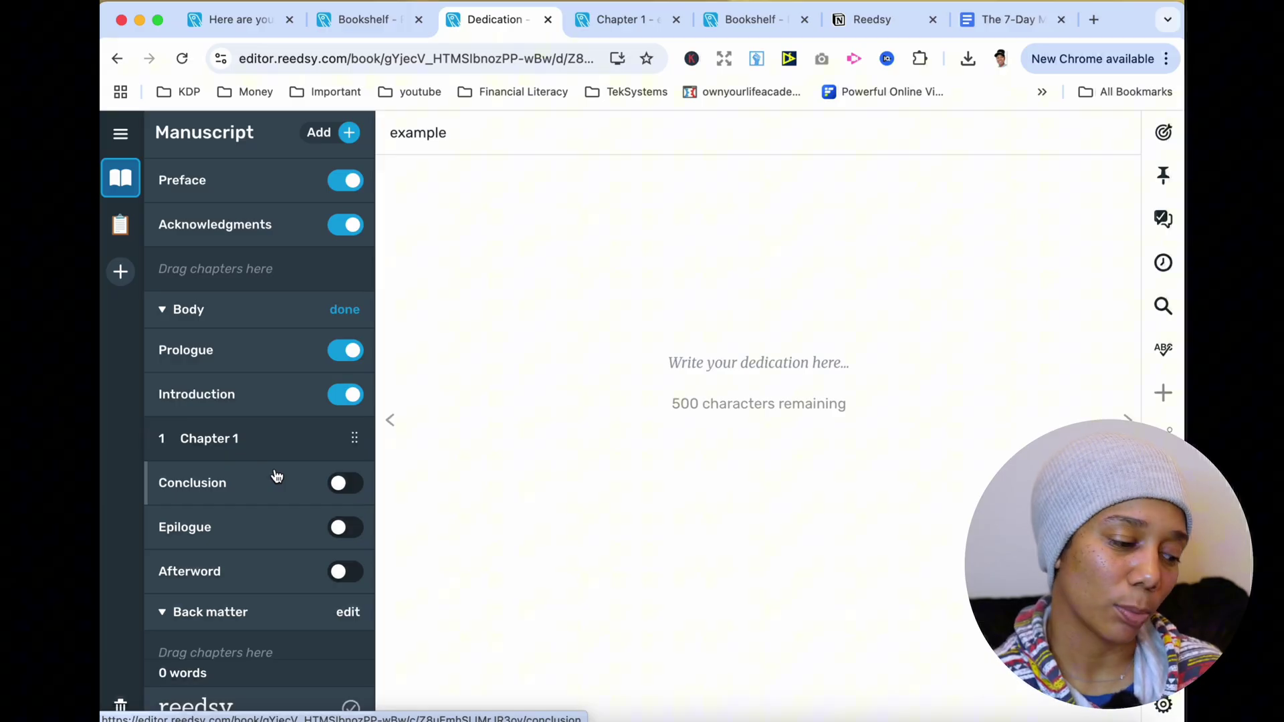
{"action": "left_click", "coordinate": [263, 361]}
- In a new tab, open the ChatGPT foreword conversation and select the whole Foreword text
{"action": "key", "text": "super+t"}
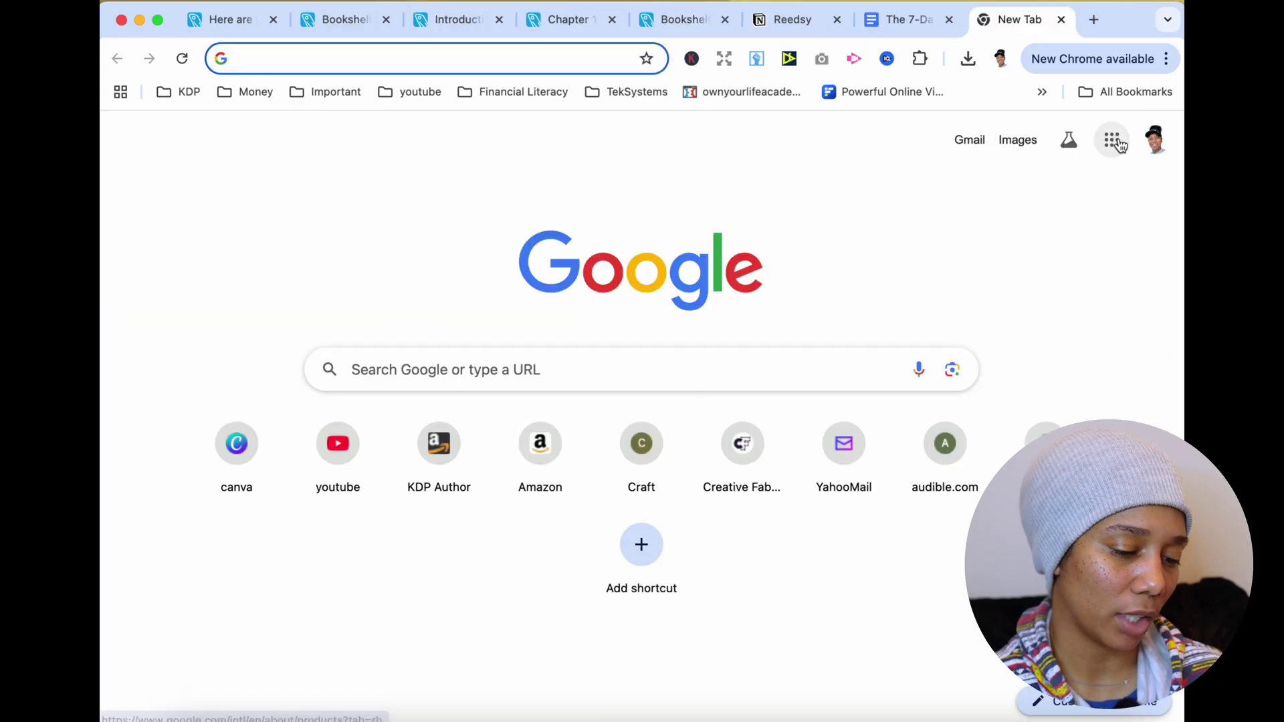
{"action": "left_click", "coordinate": [1042, 91]}
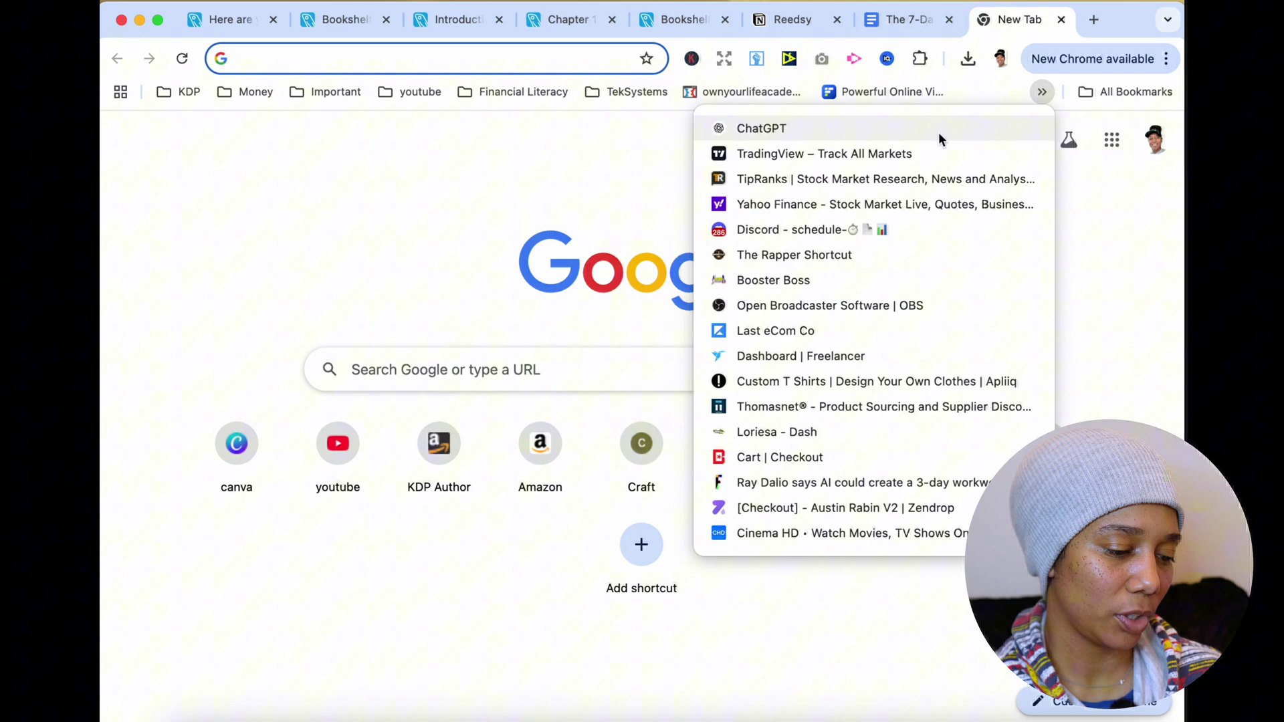
{"action": "left_click", "coordinate": [938, 131]}
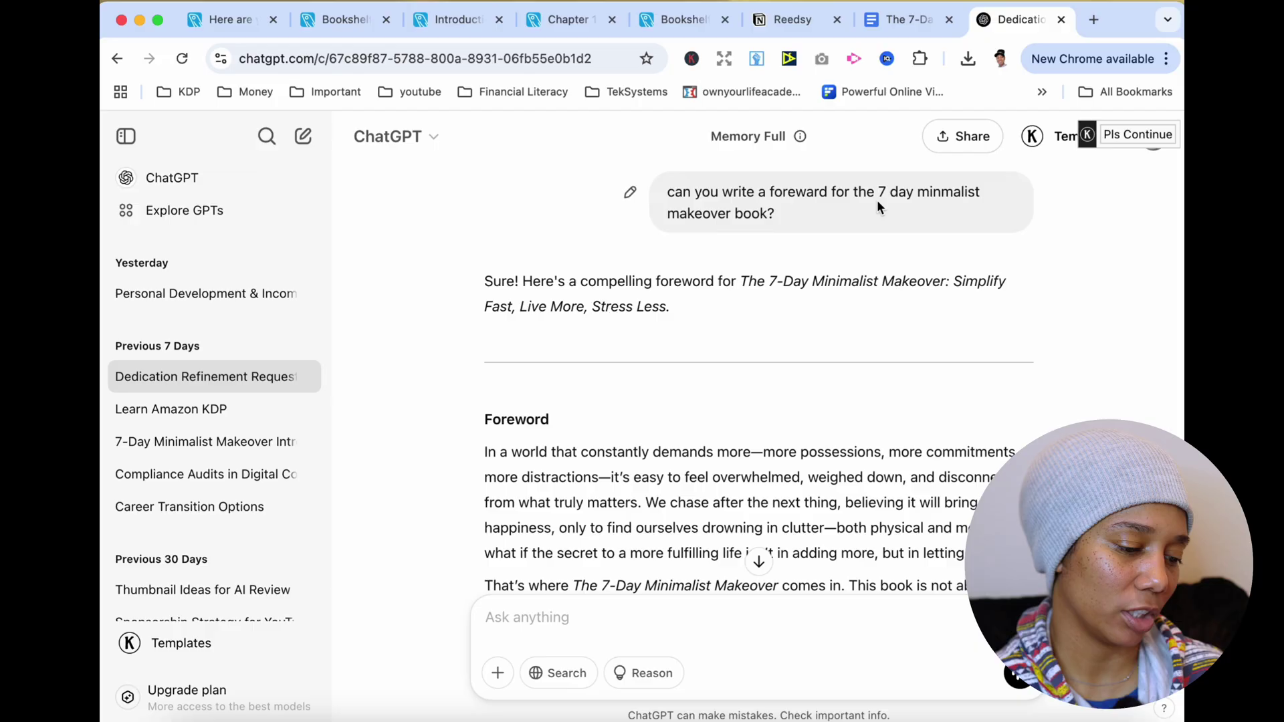
{"action": "scroll", "coordinate": [832, 251], "scroll_direction": "down", "scroll_amount": 5}
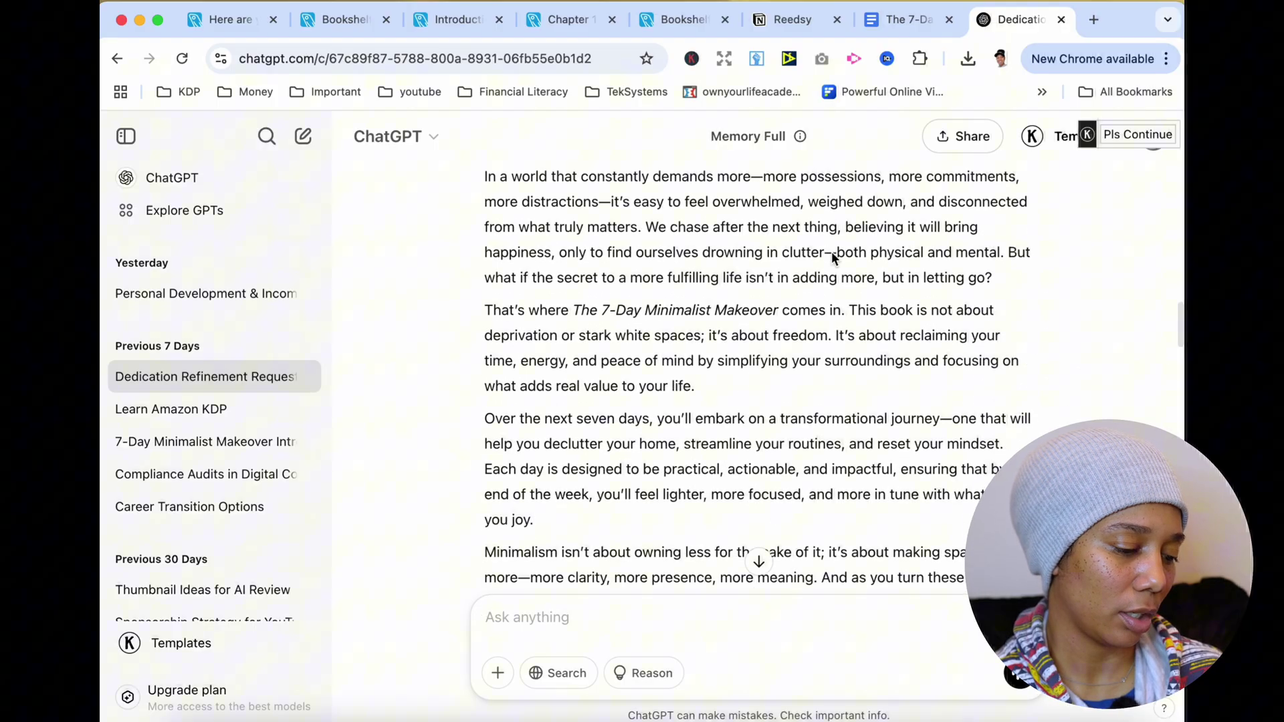
{"action": "scroll", "coordinate": [832, 251], "scroll_direction": "up", "scroll_amount": 3}
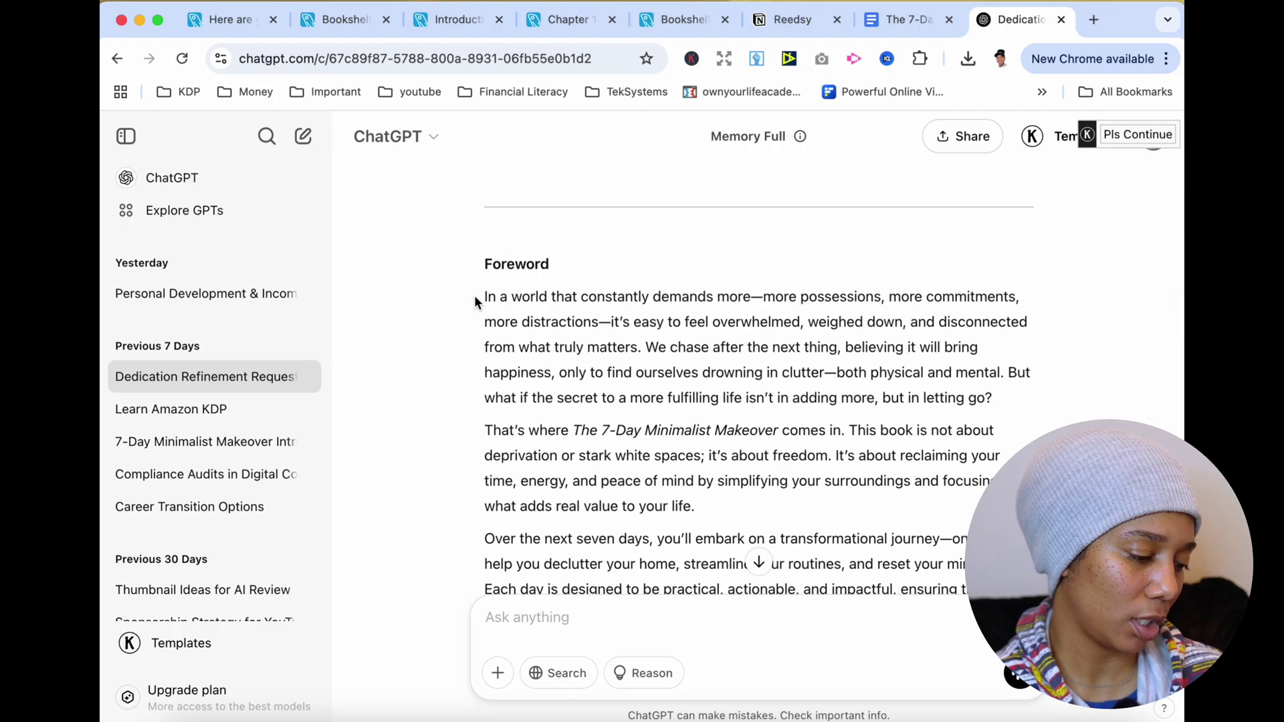
{"action": "left_click_drag", "start_coordinate": [475, 295], "coordinate": [815, 489]}
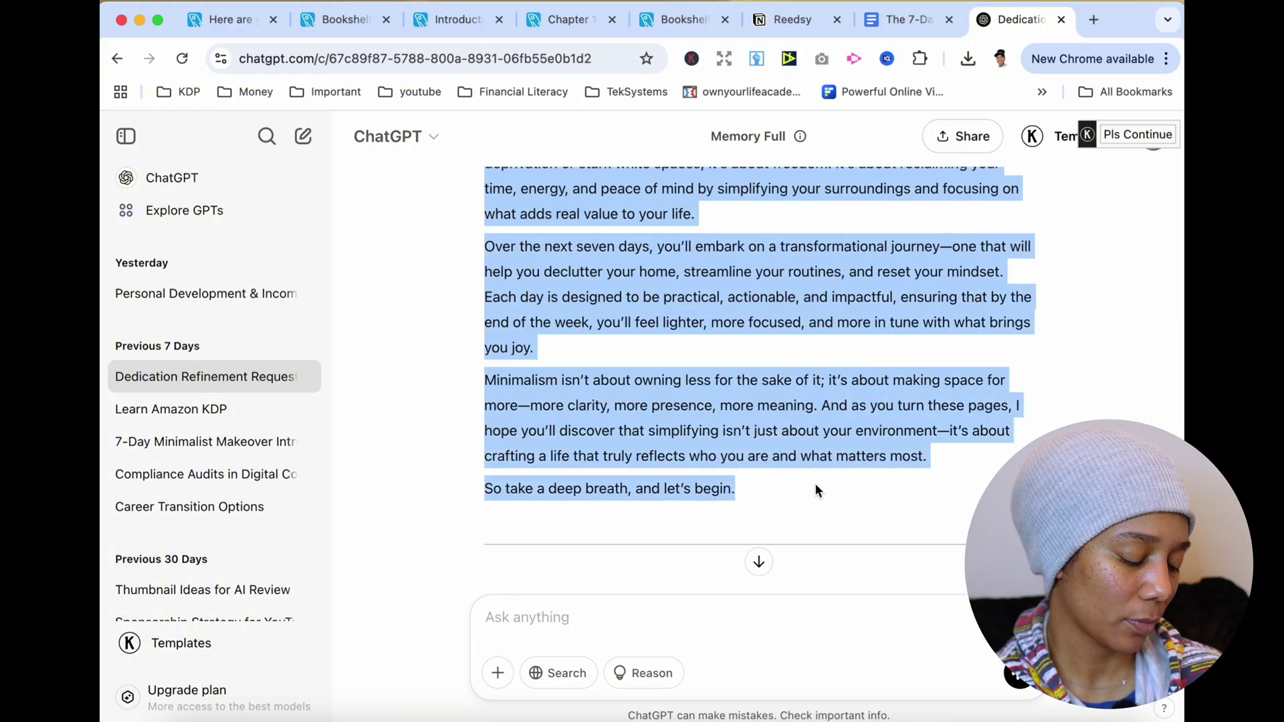
- Paste the copied foreword into the example book's Foreword page
{"action": "left_click", "coordinate": [329, 14]}
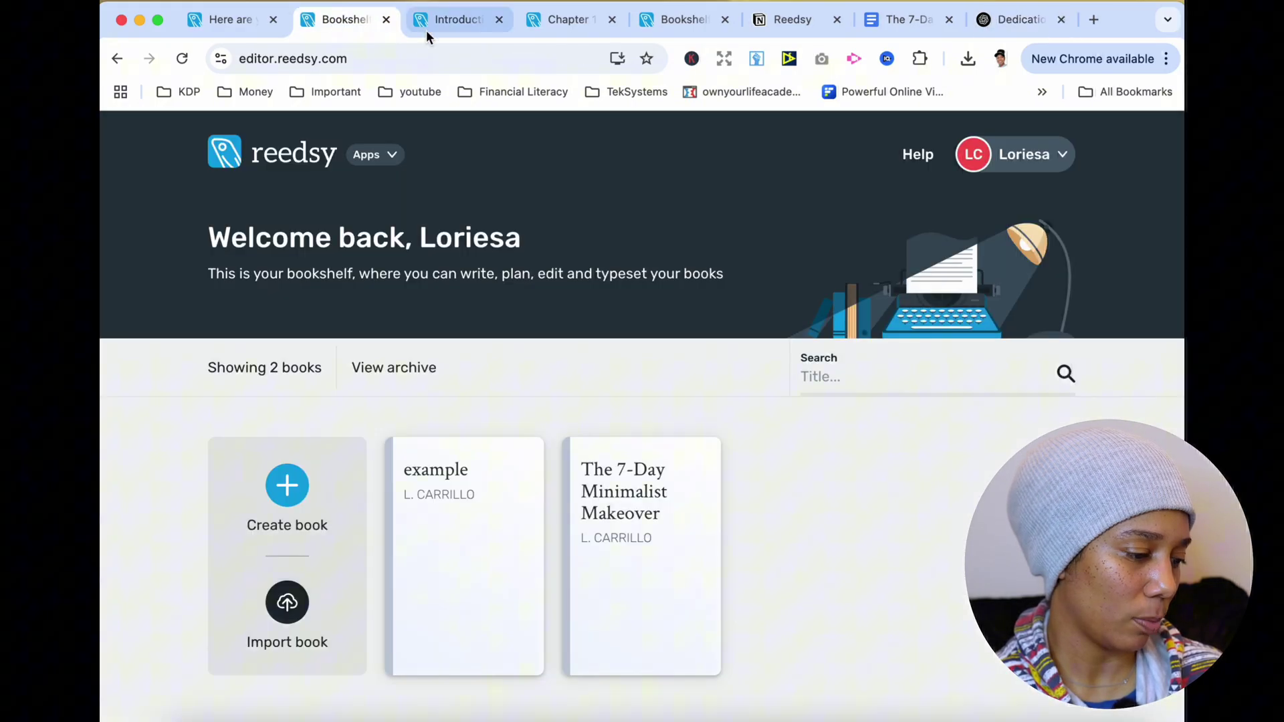
{"action": "left_click", "coordinate": [461, 27]}
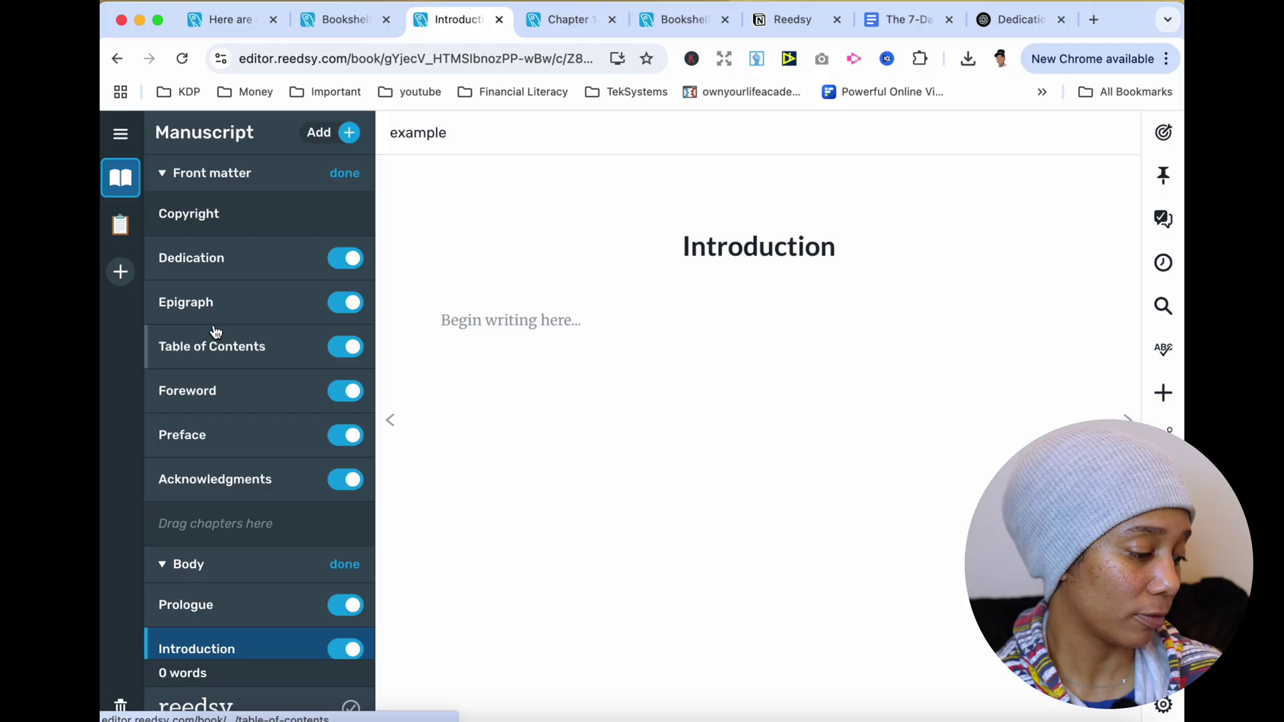
{"action": "left_click", "coordinate": [226, 393]}
{"action": "left_click", "coordinate": [563, 325]}
{"action": "key", "text": "ctrl+v"}
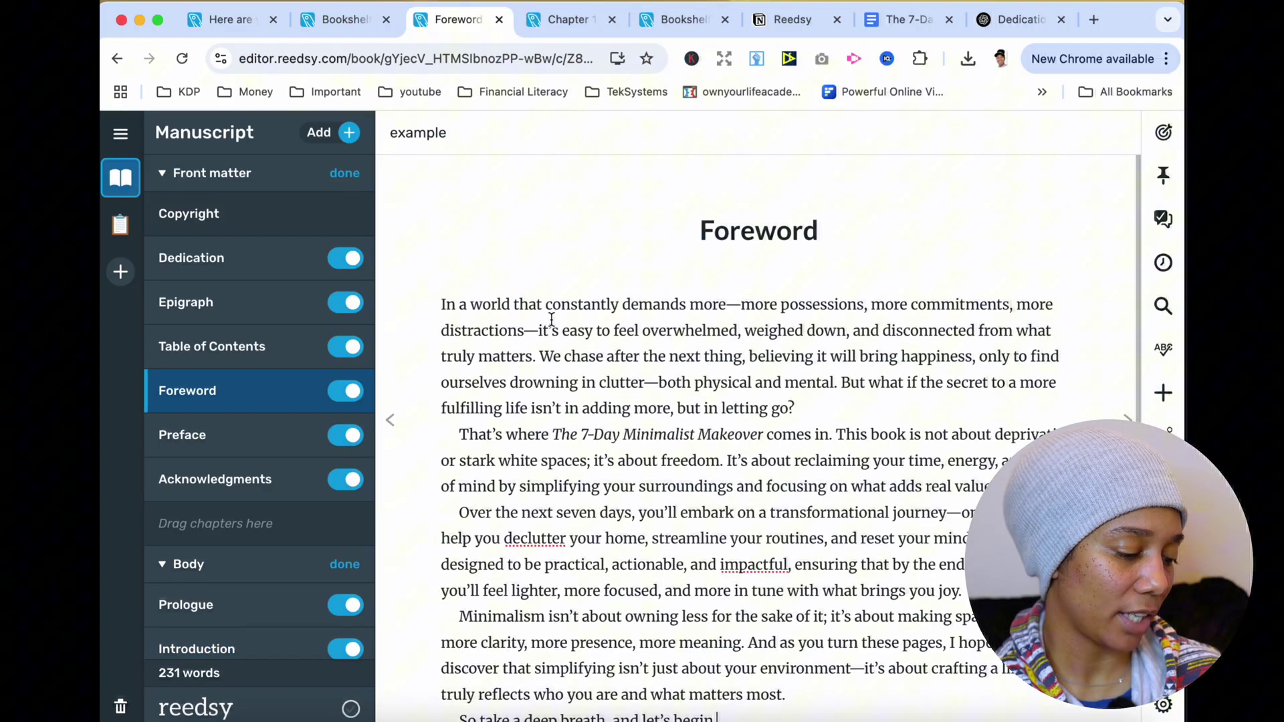
- Look through the Dedication, Introduction and Chapter 1 pages
{"action": "left_click", "coordinate": [267, 277]}
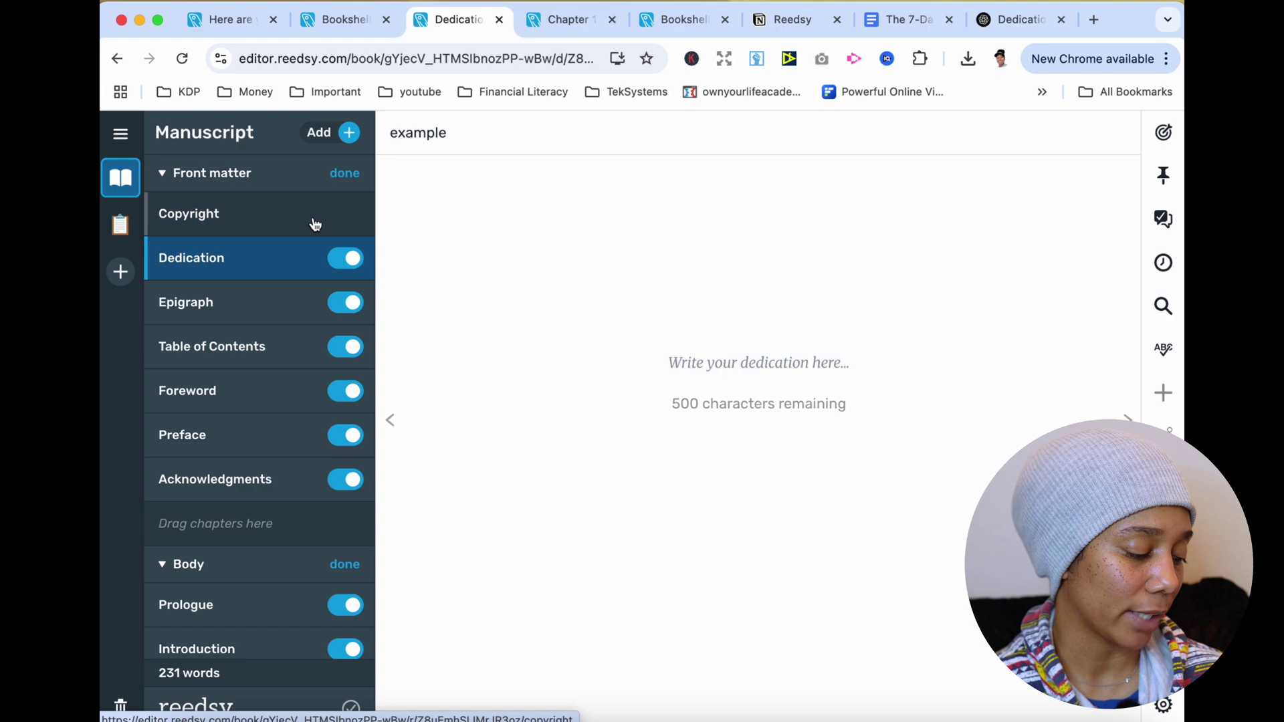
{"action": "scroll", "coordinate": [315, 224], "scroll_direction": "down", "scroll_amount": 5}
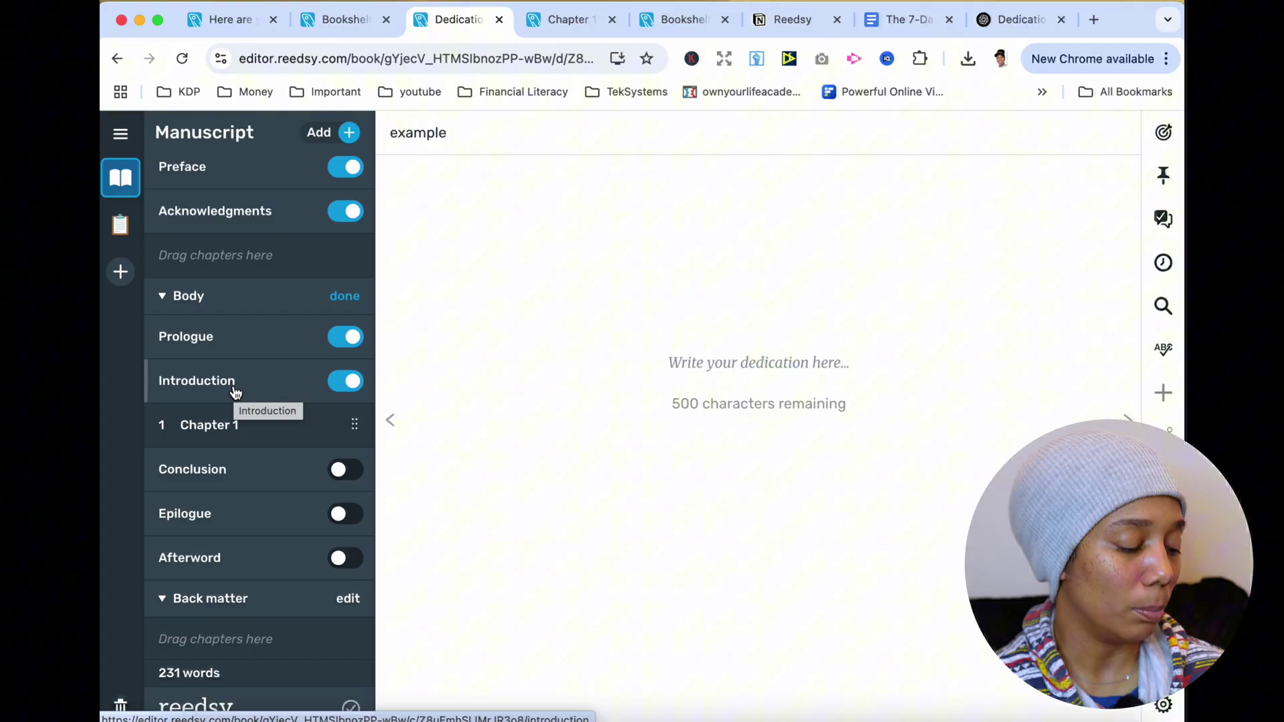
{"action": "left_click", "coordinate": [278, 378]}
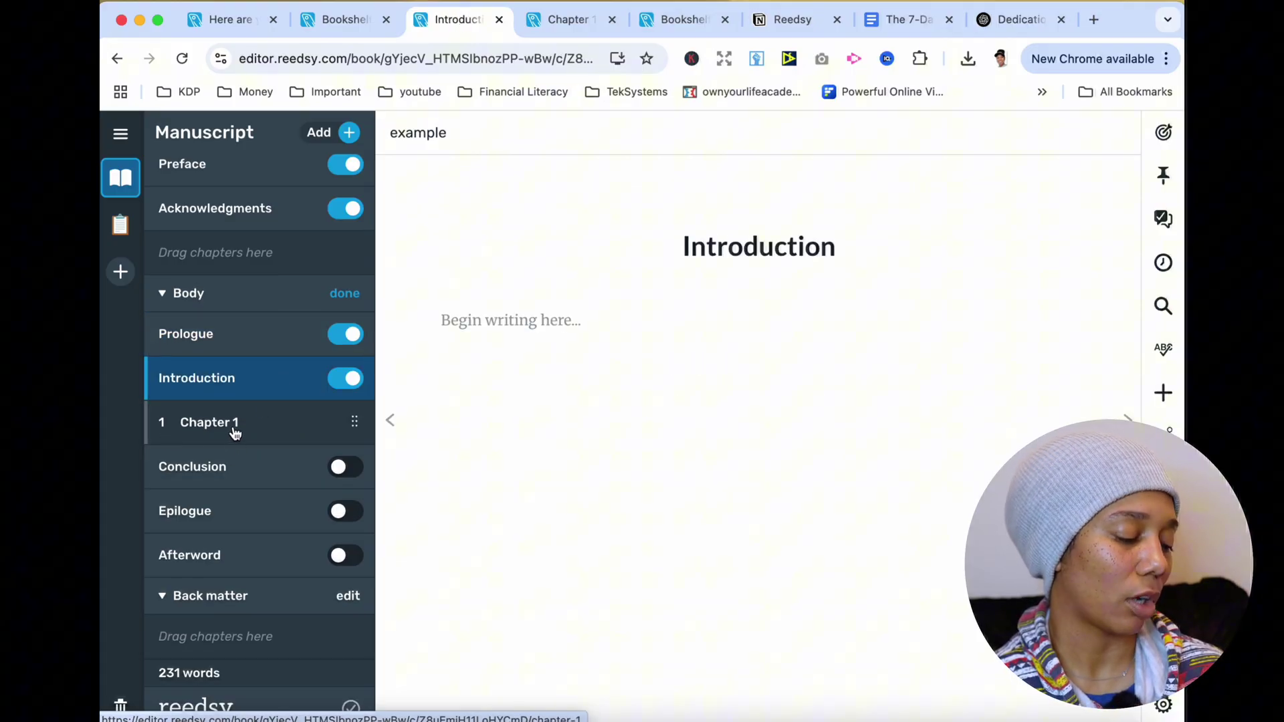
{"action": "left_click", "coordinate": [308, 434]}
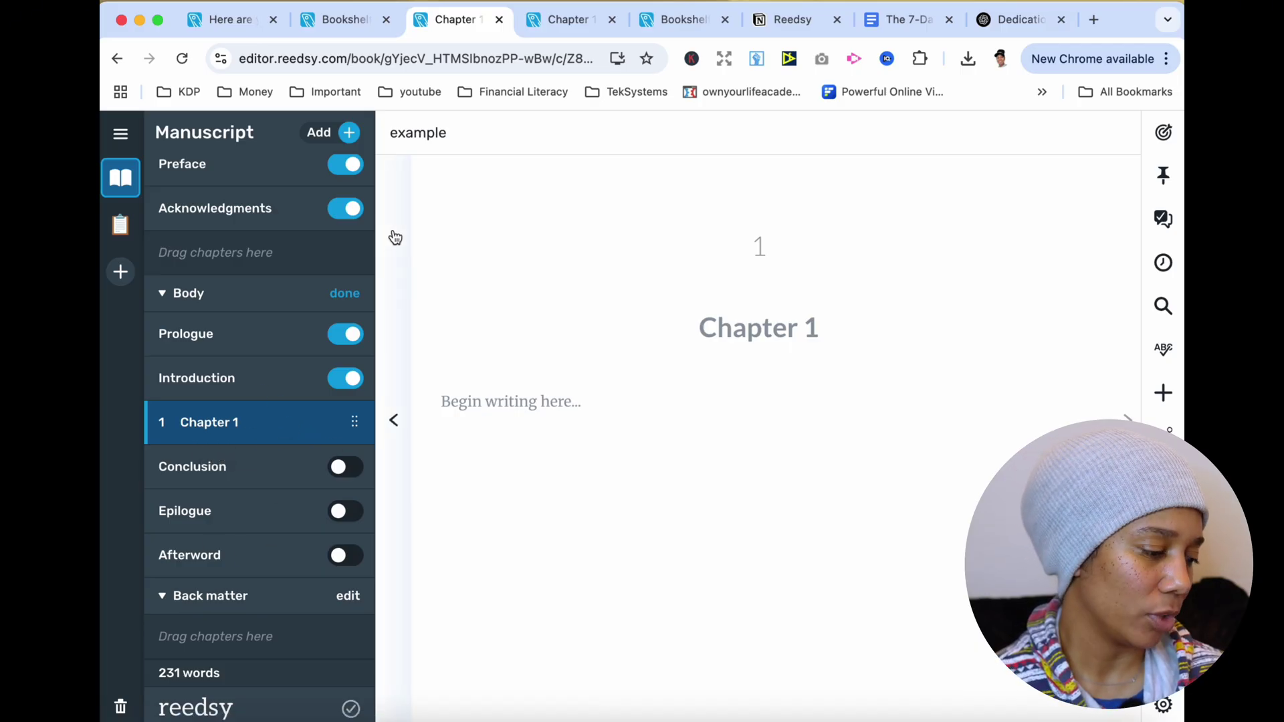
- Add Chapter 2 and Part One to the book body
{"action": "left_click", "coordinate": [350, 132]}
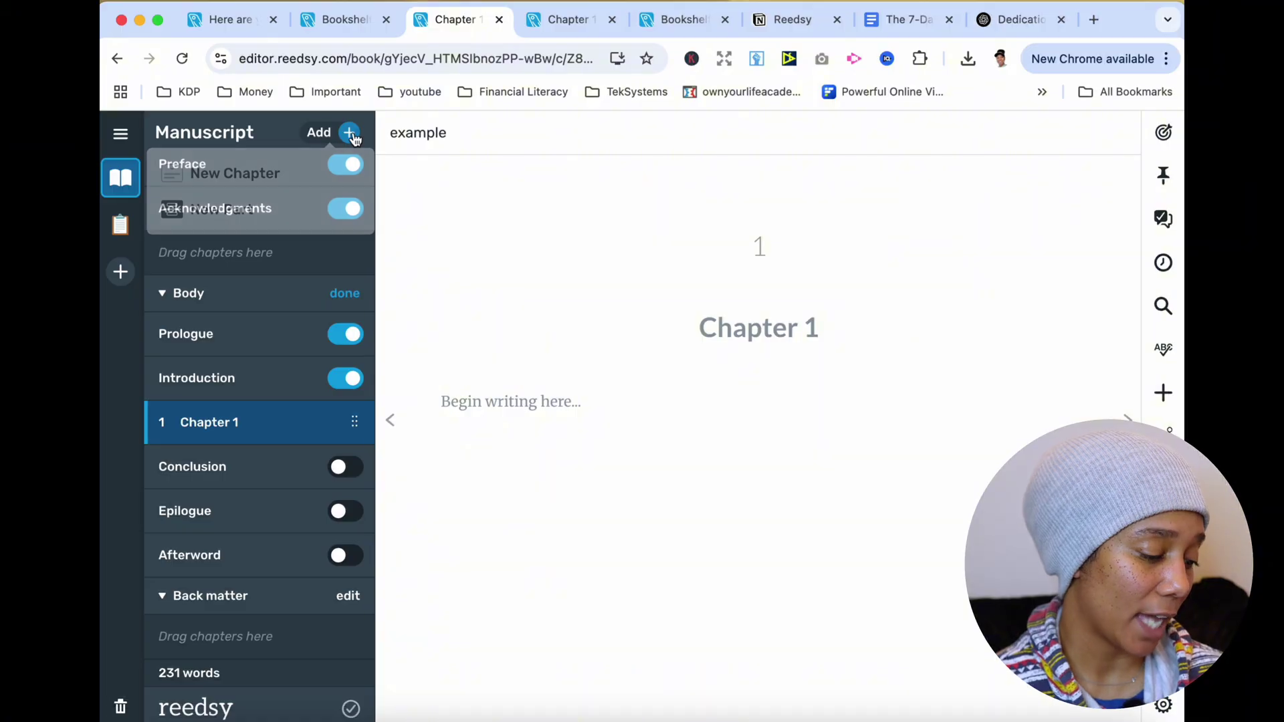
{"action": "left_click", "coordinate": [301, 174]}
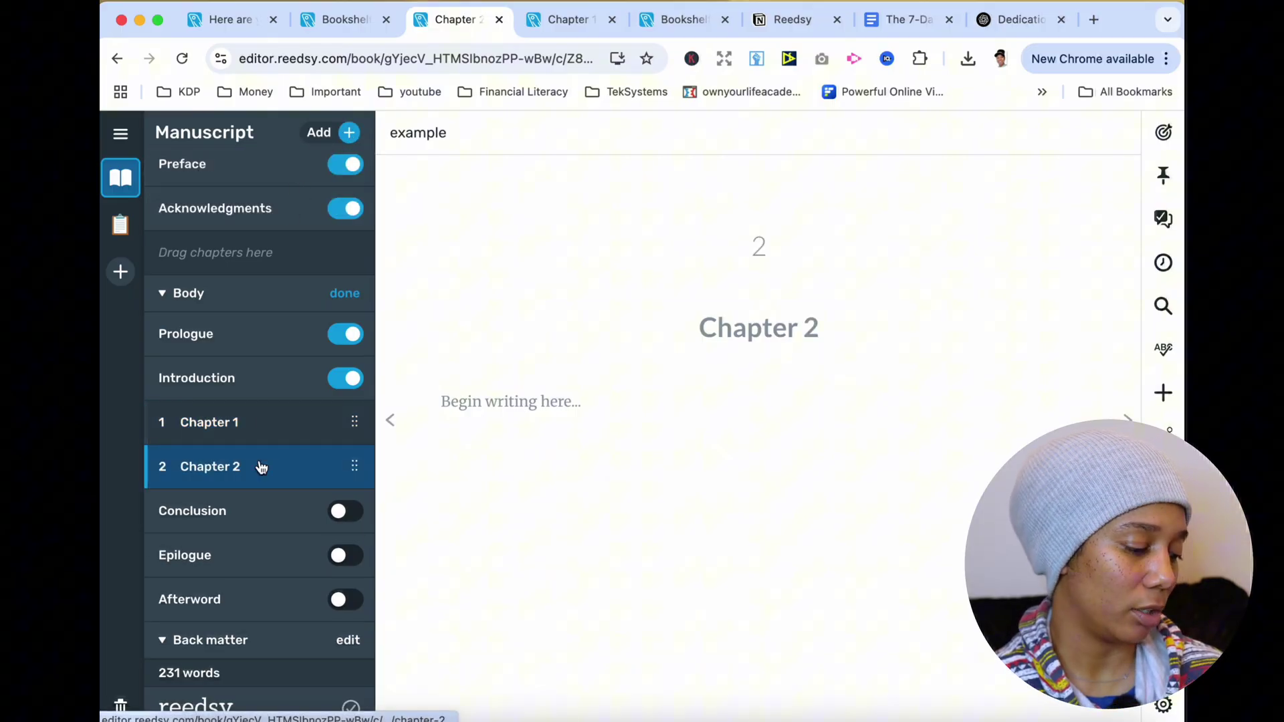
{"action": "left_click", "coordinate": [349, 132]}
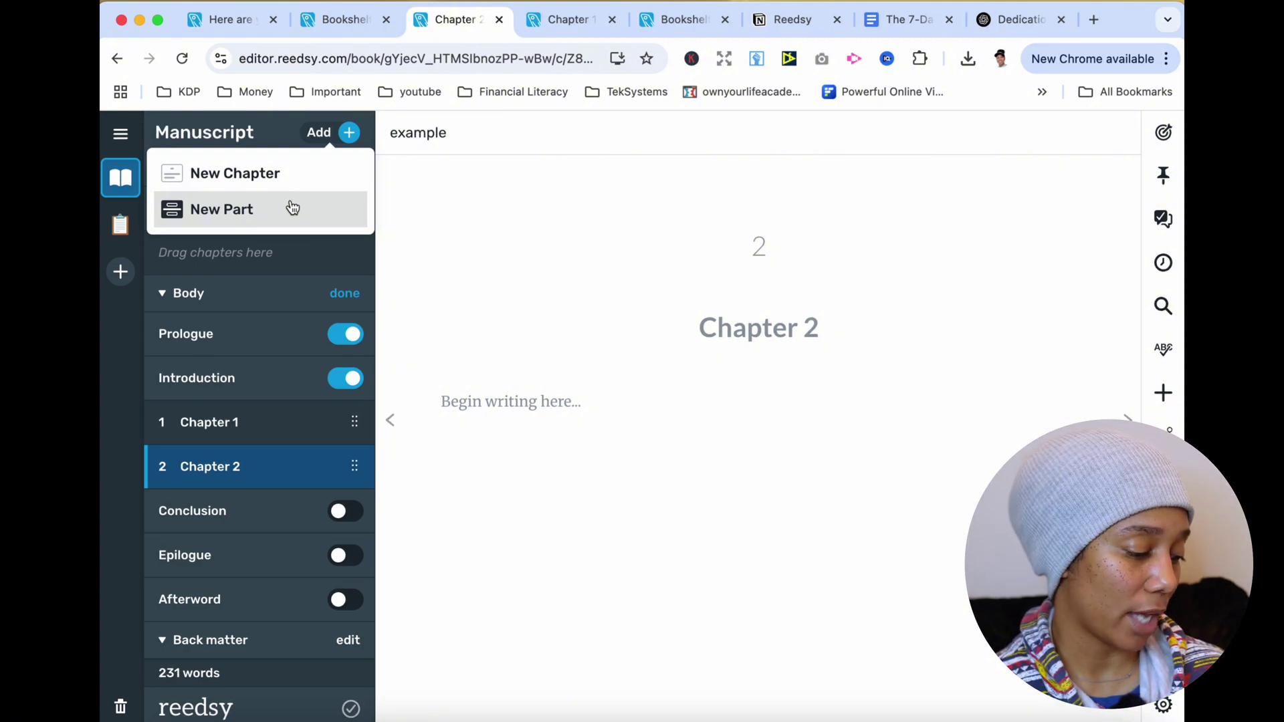
{"action": "left_click", "coordinate": [292, 208]}
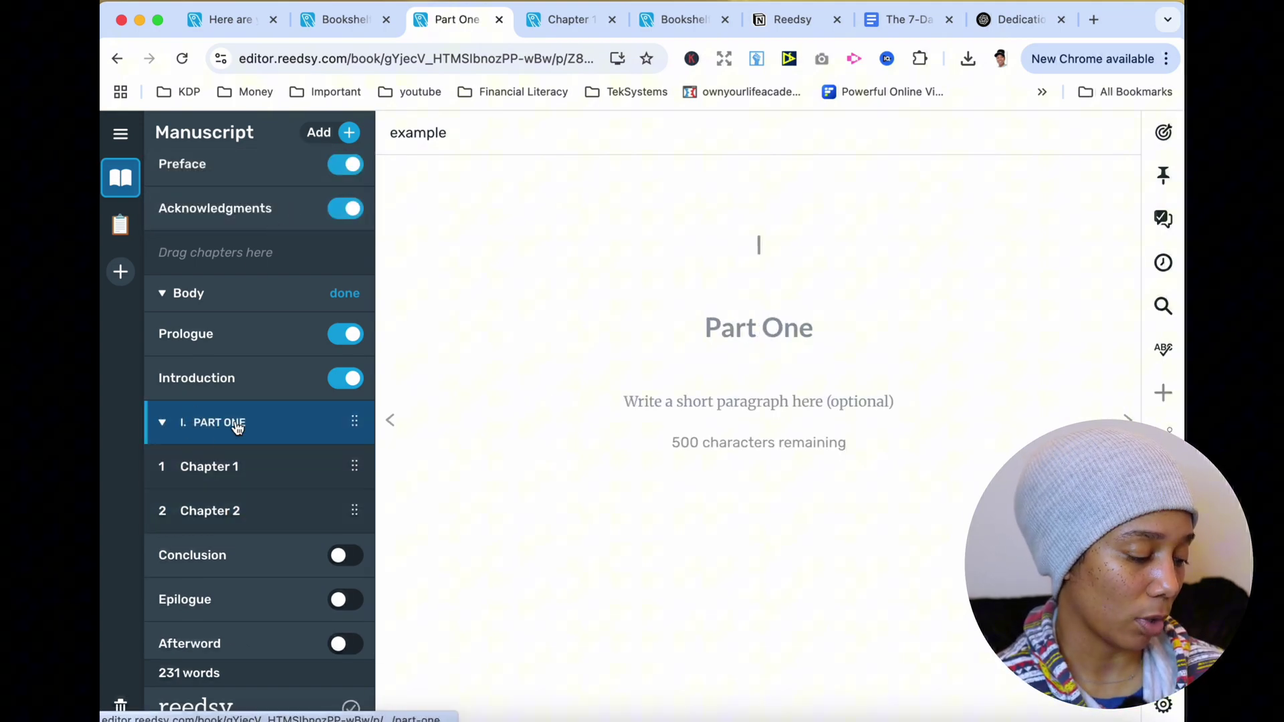
- Add Part Two and drag Chapter 2 beneath it in the Manuscript sidebar
{"action": "left_click", "coordinate": [348, 133]}
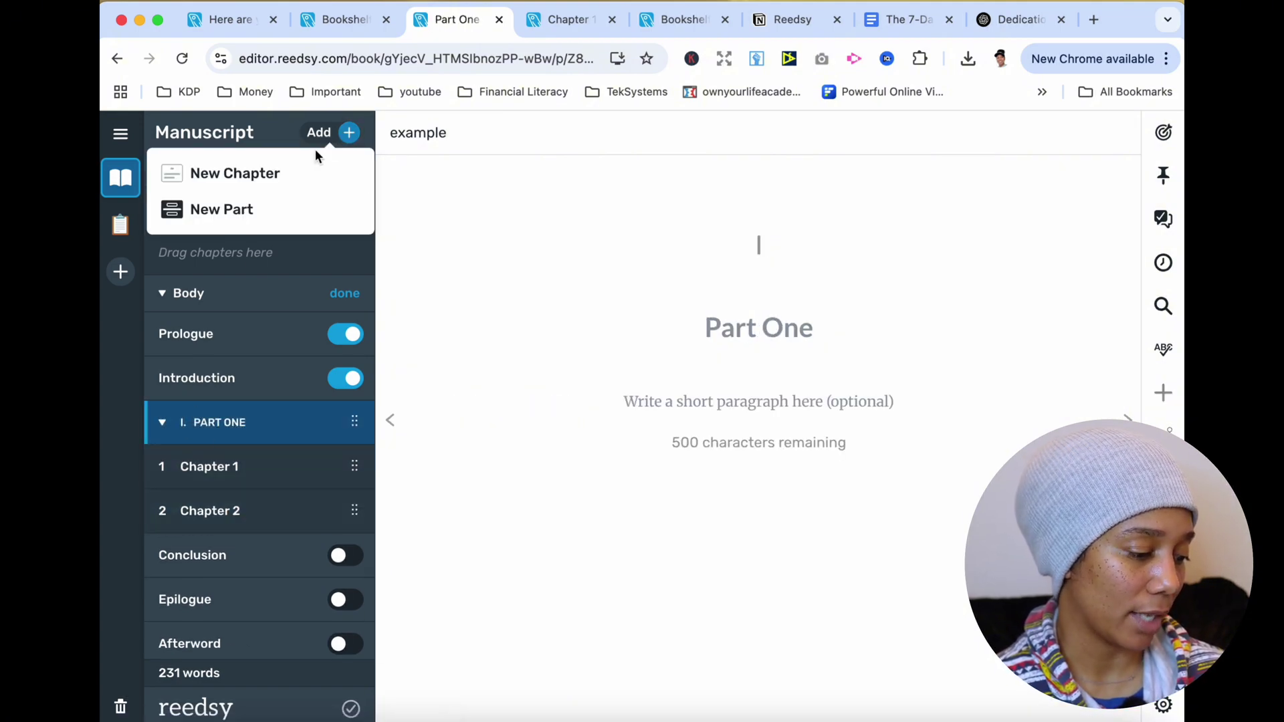
{"action": "left_click", "coordinate": [258, 210]}
{"action": "scroll", "coordinate": [193, 512], "scroll_direction": "down", "scroll_amount": 1}
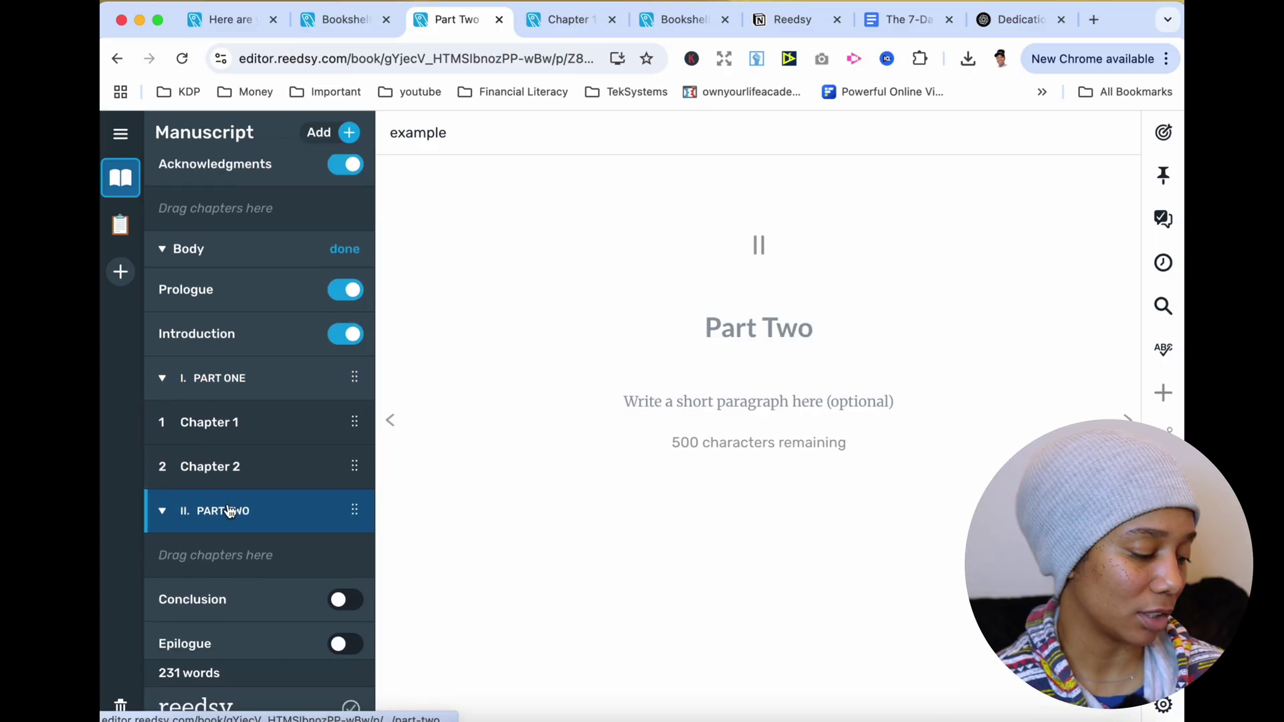
{"action": "left_click_drag", "start_coordinate": [234, 473], "coordinate": [327, 464]}
{"action": "left_click_drag", "start_coordinate": [355, 529], "coordinate": [355, 485]}
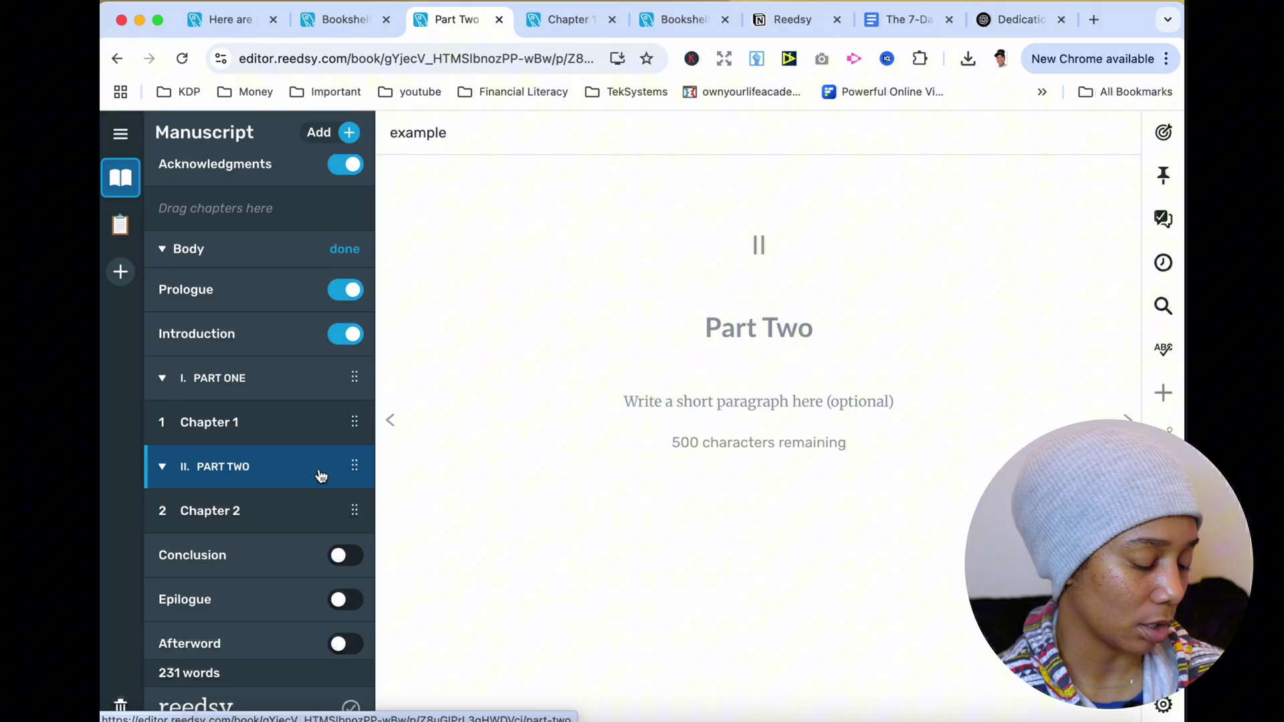
- Go back to the bookshelf and open the example book's Manage page
{"action": "scroll", "coordinate": [321, 473], "scroll_direction": "up", "scroll_amount": 5}
{"action": "scroll", "coordinate": [267, 424], "scroll_direction": "down", "scroll_amount": 3}
{"action": "scroll", "coordinate": [266, 424], "scroll_direction": "down", "scroll_amount": 3}
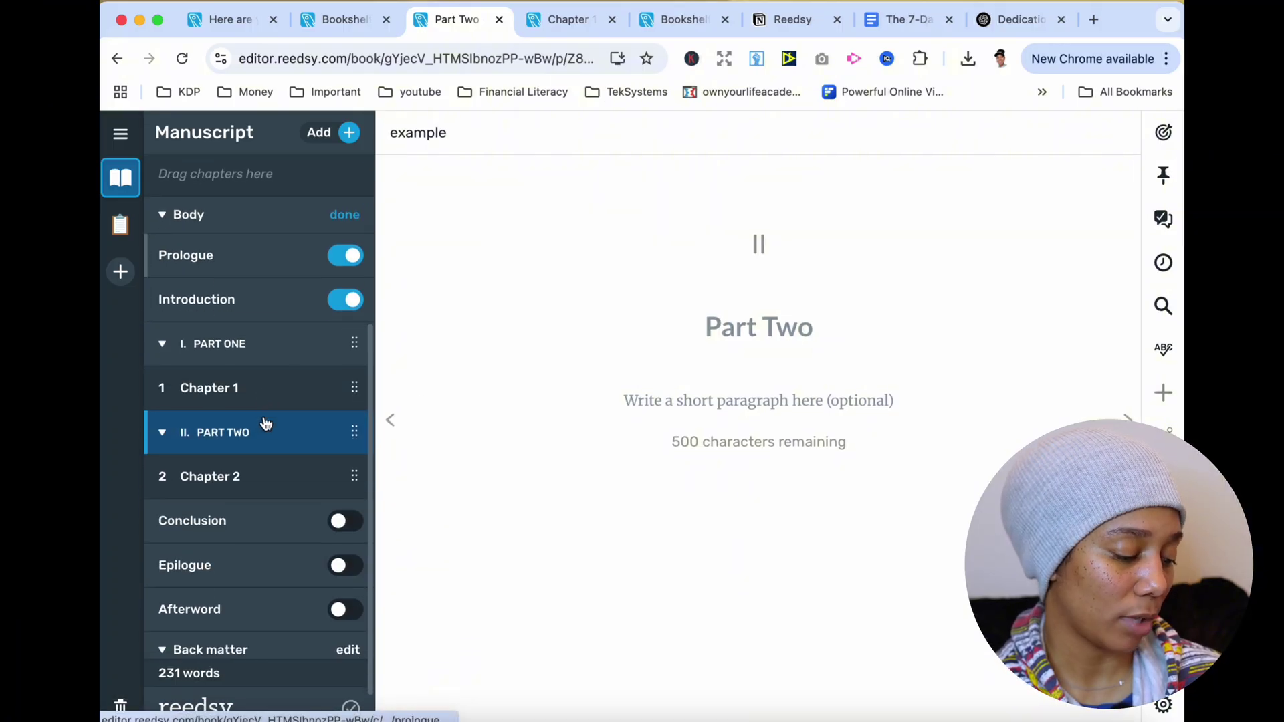
{"action": "left_click", "coordinate": [212, 712]}
{"action": "mouse_move", "coordinate": [439, 538]}
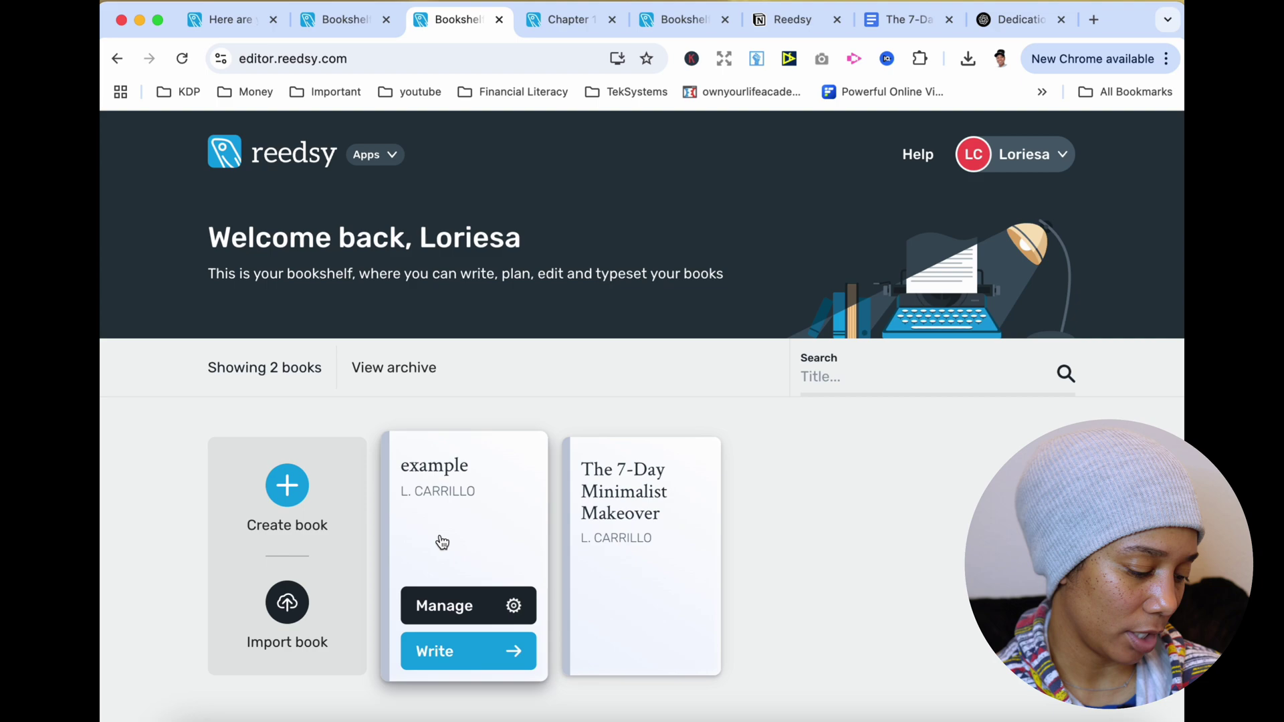
{"action": "left_click", "coordinate": [461, 606]}
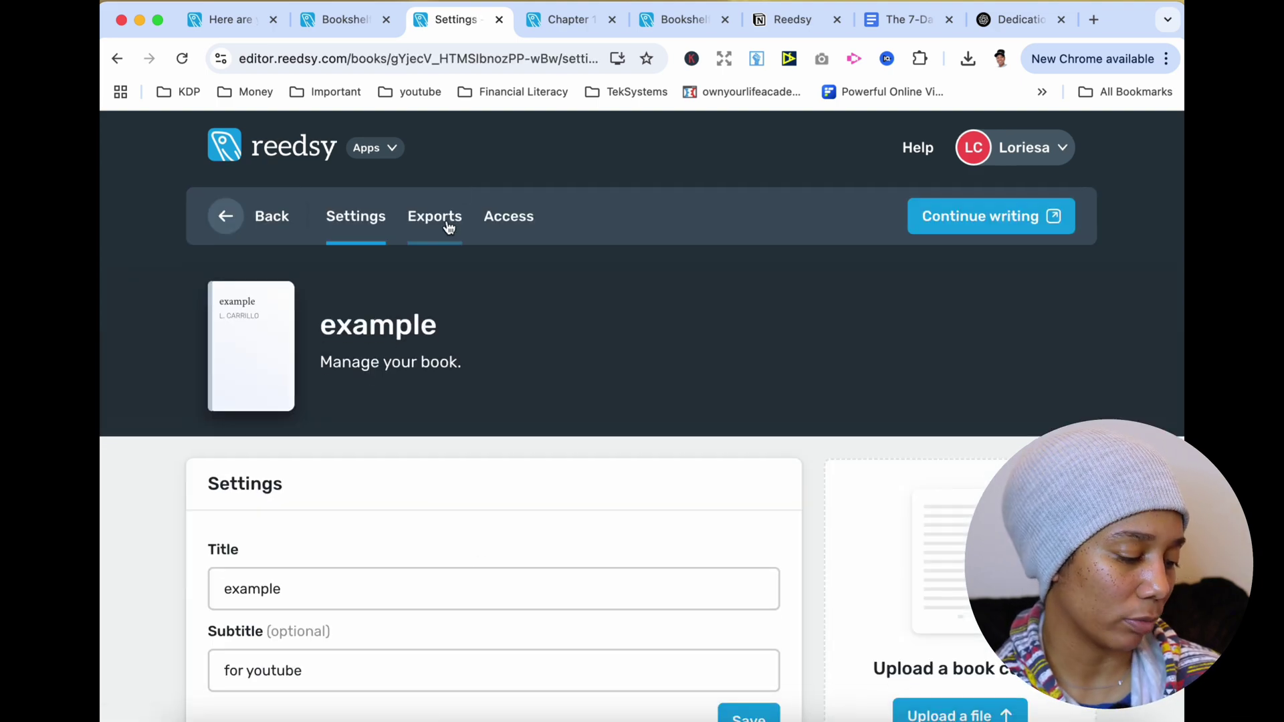
- On the Exports tab, pick EPUB as the export format
{"action": "left_click", "coordinate": [447, 224]}
{"action": "scroll", "coordinate": [512, 341], "scroll_direction": "down", "scroll_amount": 5}
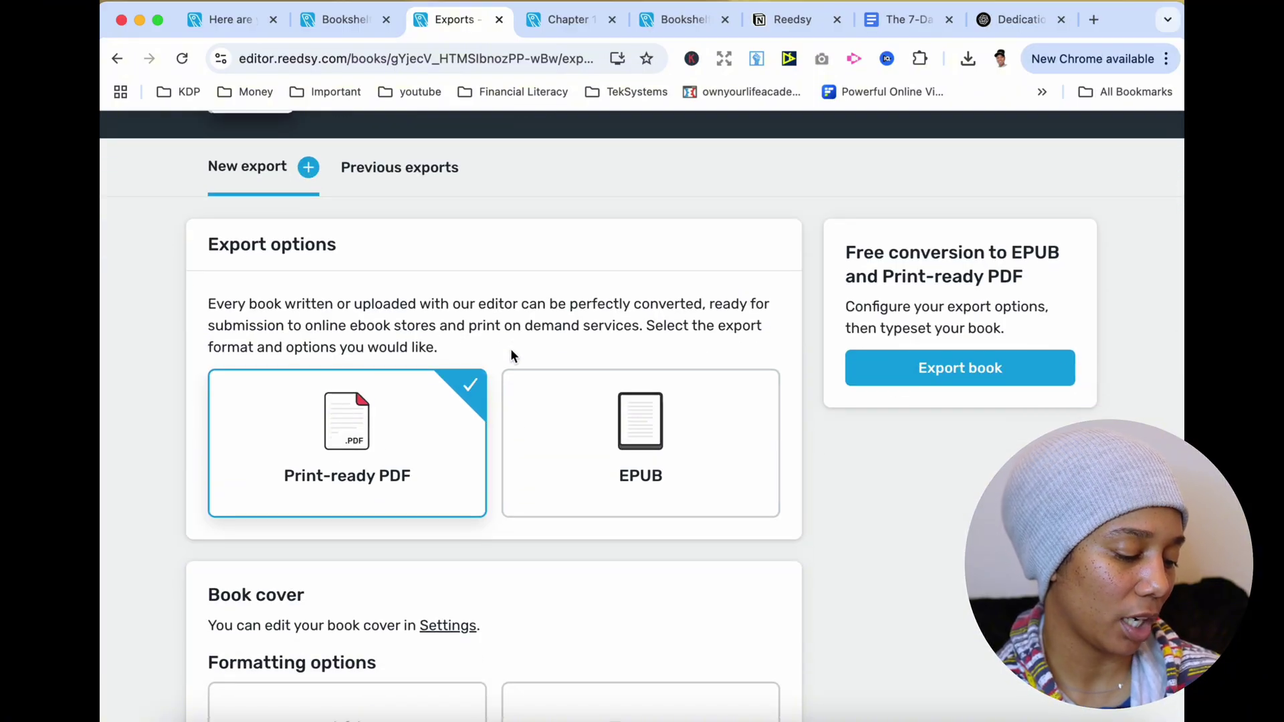
{"action": "left_click", "coordinate": [641, 442]}
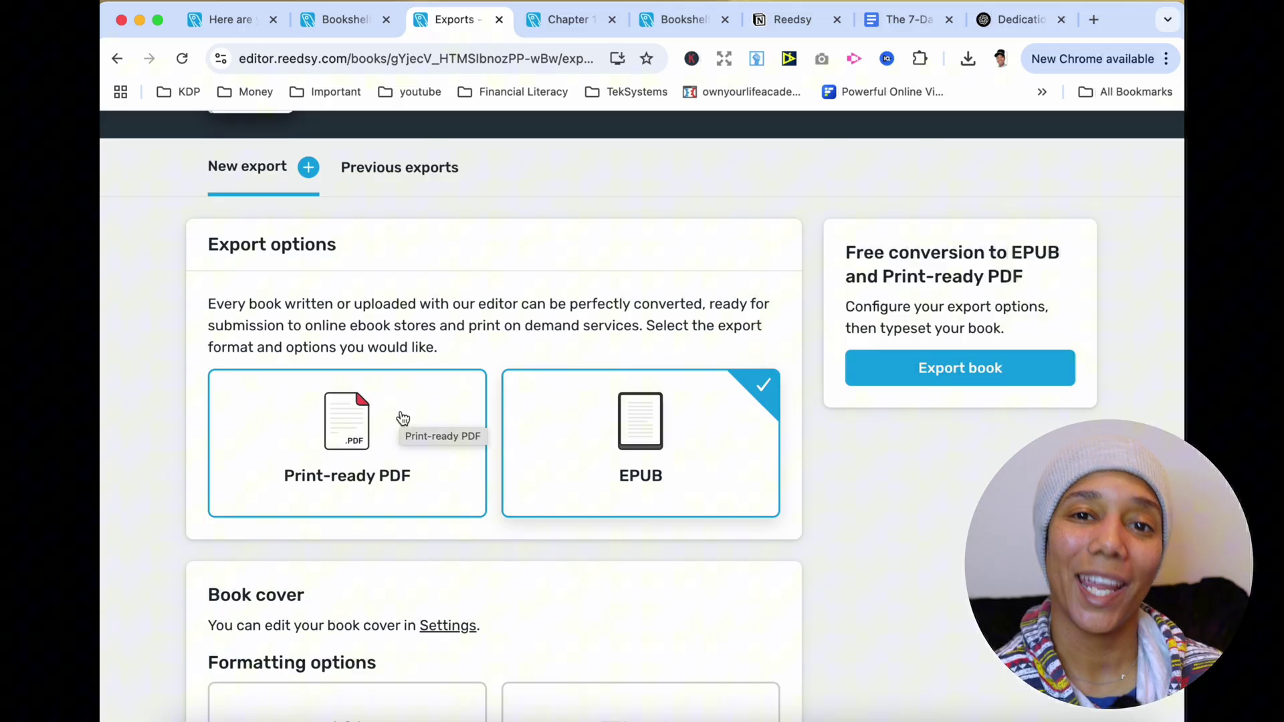
{"action": "scroll", "coordinate": [402, 418], "scroll_direction": "down", "scroll_amount": 5}
{"action": "left_click_drag", "start_coordinate": [208, 320], "coordinate": [339, 324]}
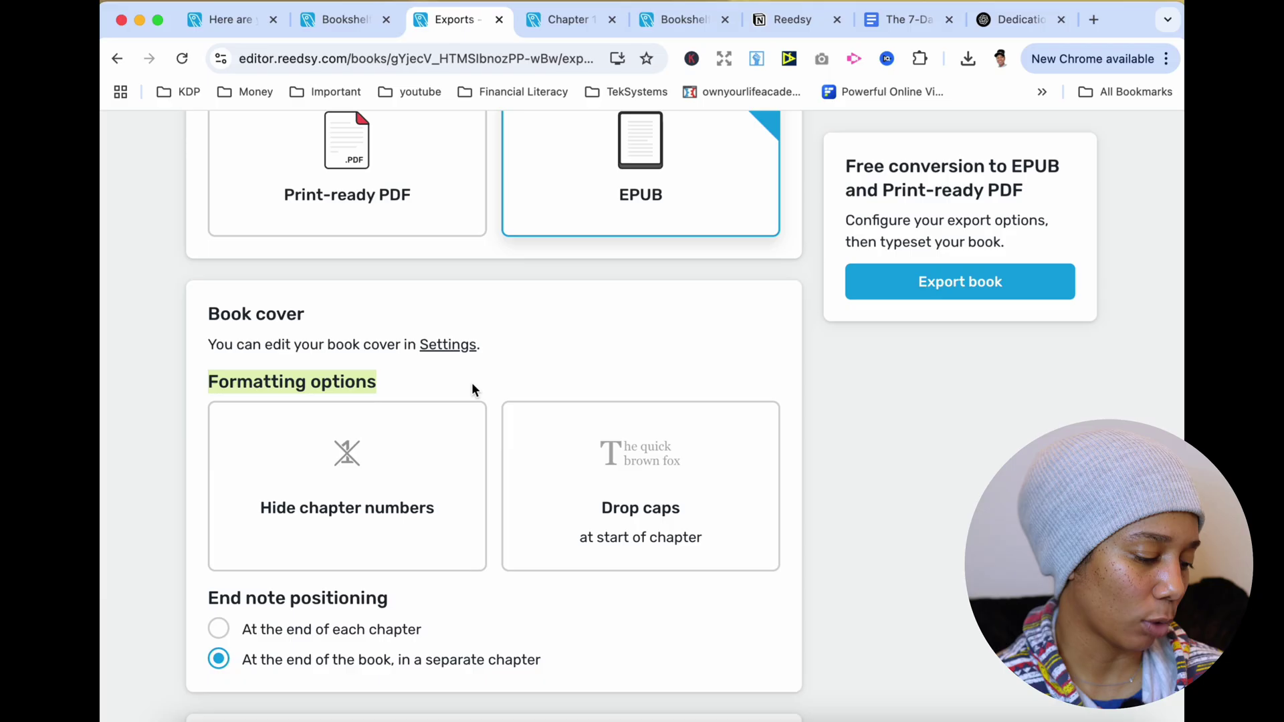
- Turn on Hide chapter numbers and Drop caps for the EPUB export
{"action": "left_click", "coordinate": [388, 474]}
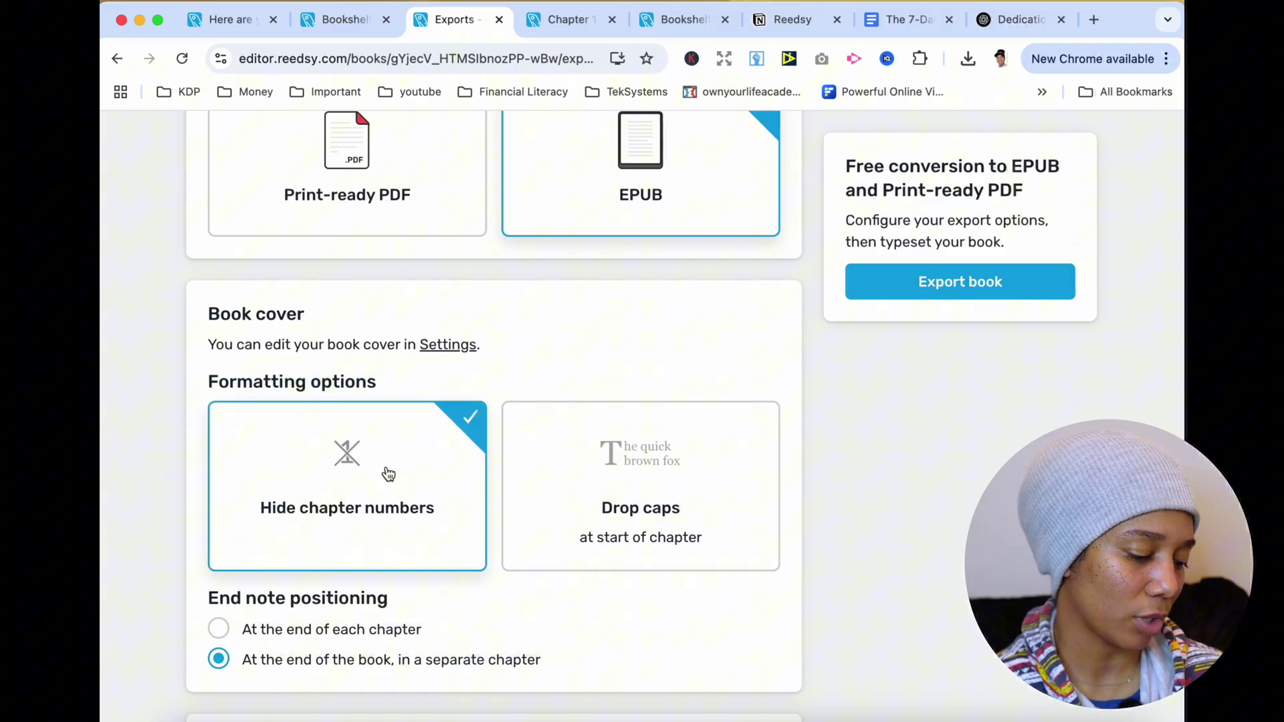
{"action": "left_click", "coordinate": [622, 489]}
{"action": "scroll", "coordinate": [622, 489], "scroll_direction": "down", "scroll_amount": 7}
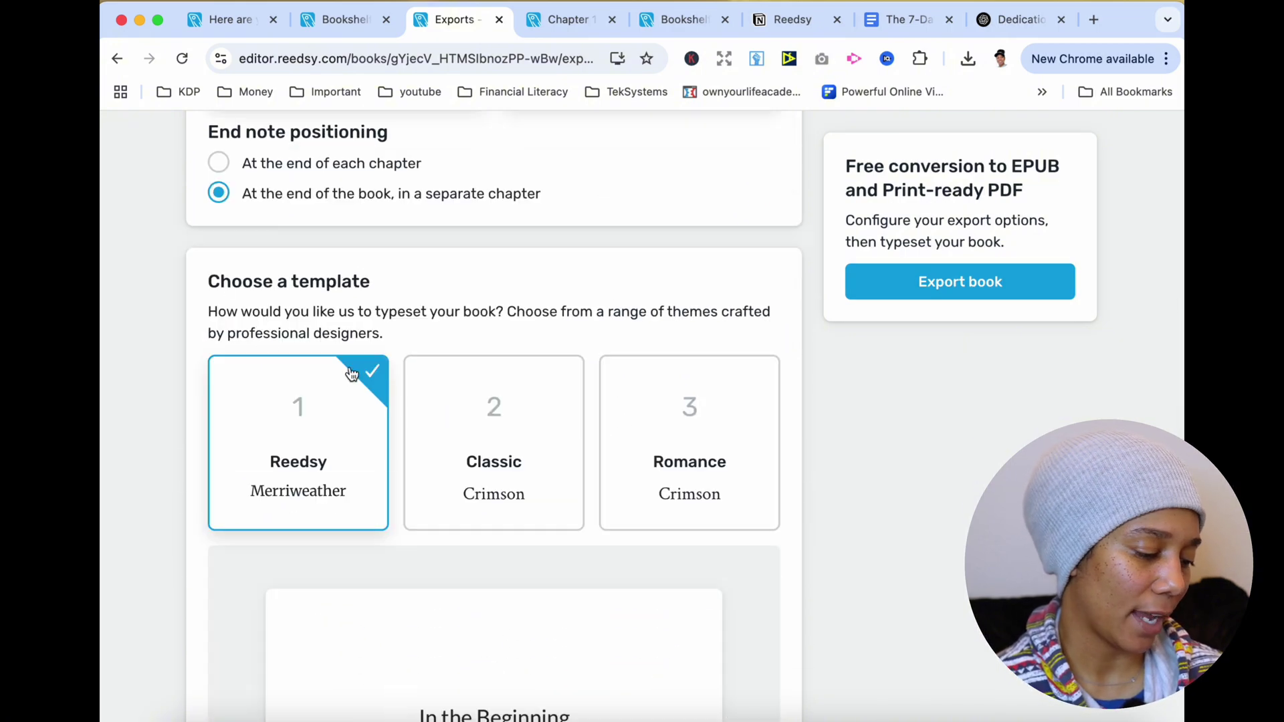
{"action": "scroll", "coordinate": [358, 387], "scroll_direction": "down", "scroll_amount": 3}
{"action": "scroll", "coordinate": [360, 389], "scroll_direction": "up", "scroll_amount": 1}
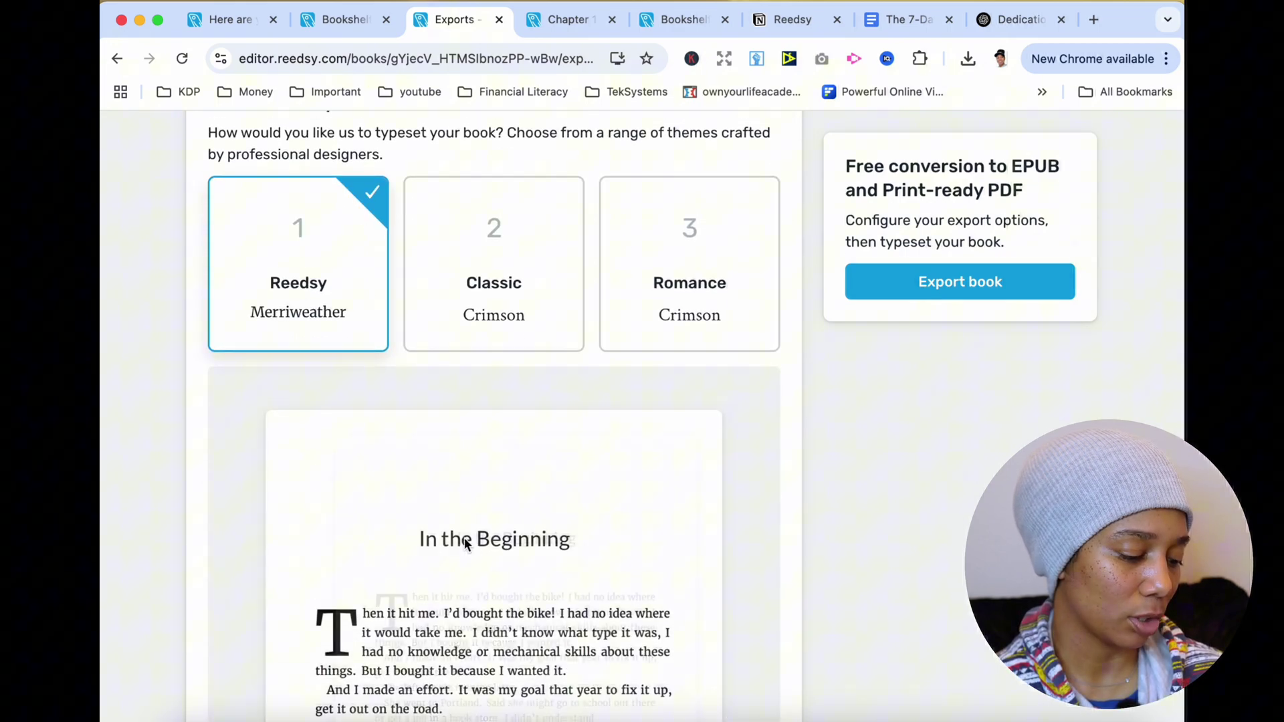
- Preview the Classic and Romance templates, then return to the Reedsy template
{"action": "left_click", "coordinate": [529, 297]}
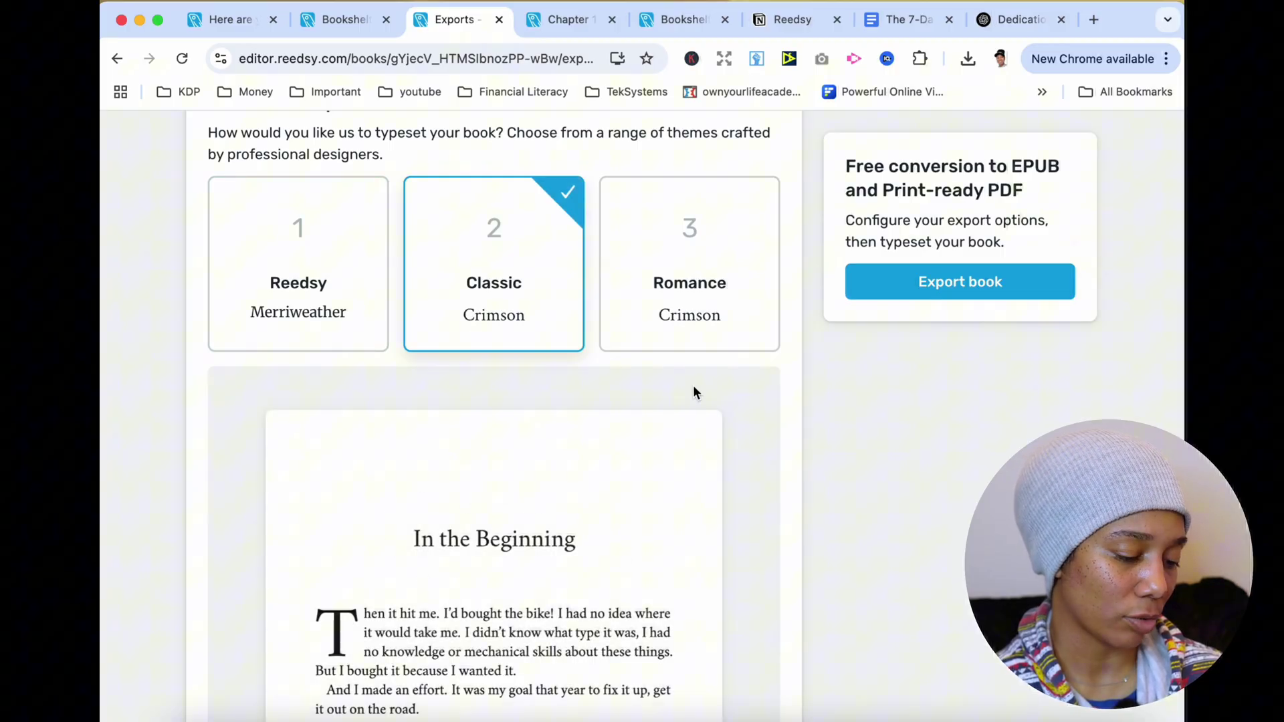
{"action": "left_click", "coordinate": [693, 342]}
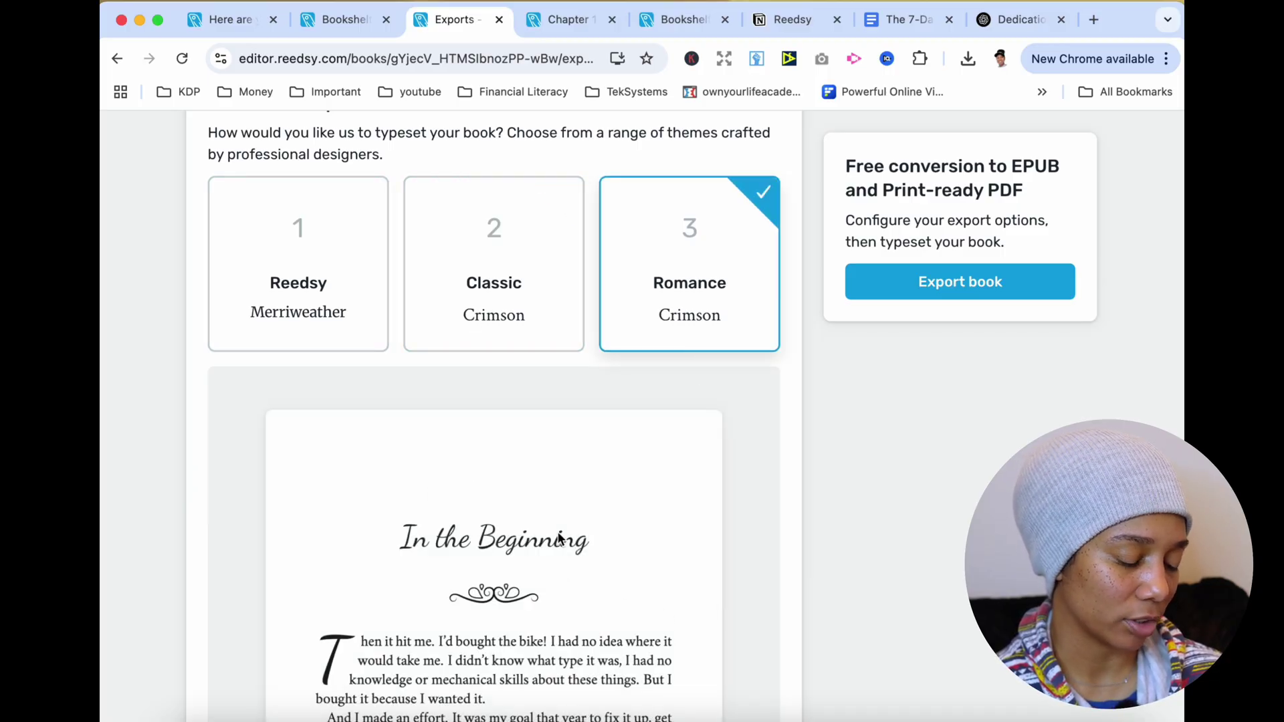
{"action": "left_click", "coordinate": [345, 304]}
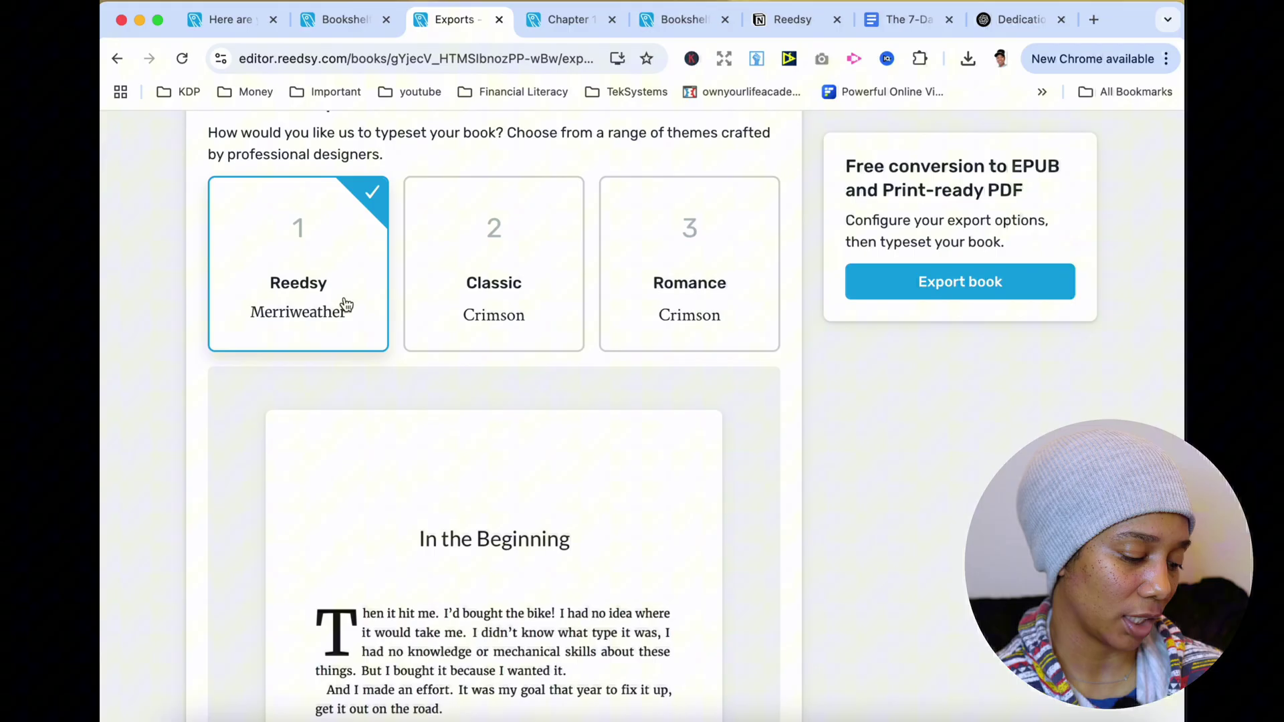
{"action": "scroll", "coordinate": [427, 507], "scroll_direction": "down", "scroll_amount": 3}
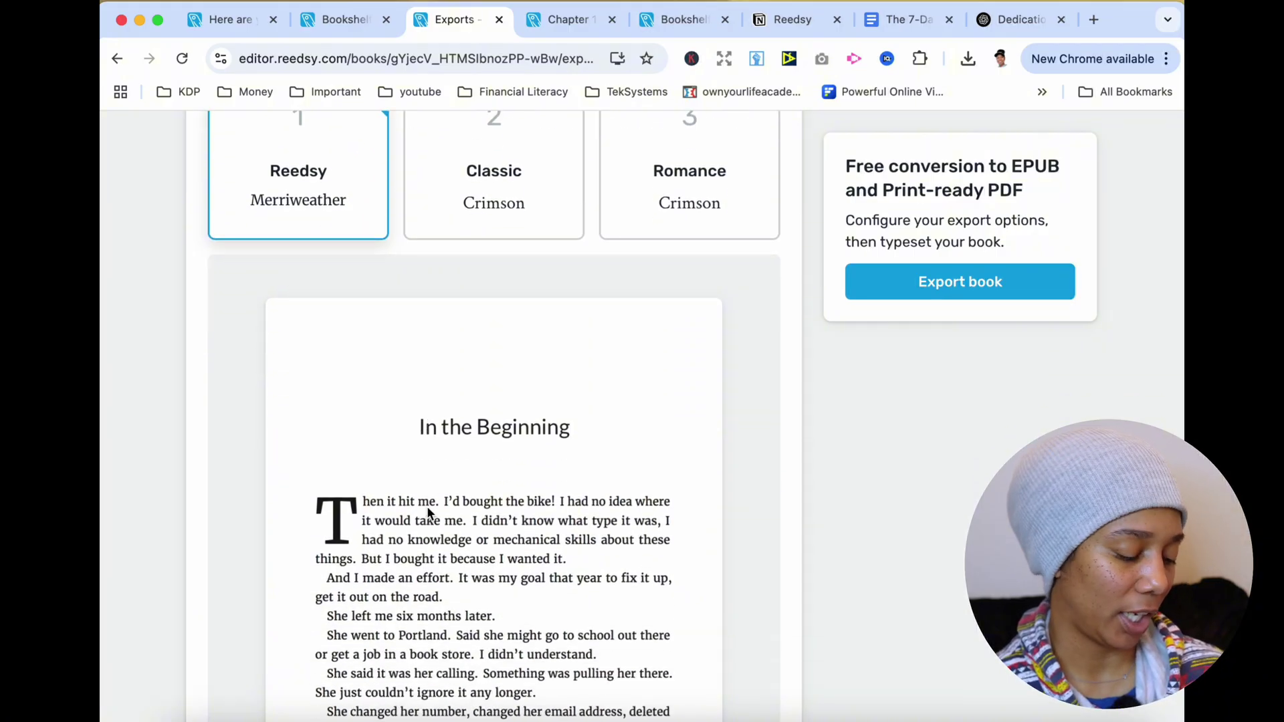
{"action": "scroll", "coordinate": [428, 512], "scroll_direction": "down", "scroll_amount": 6}
{"action": "scroll", "coordinate": [427, 508], "scroll_direction": "down", "scroll_amount": 1}
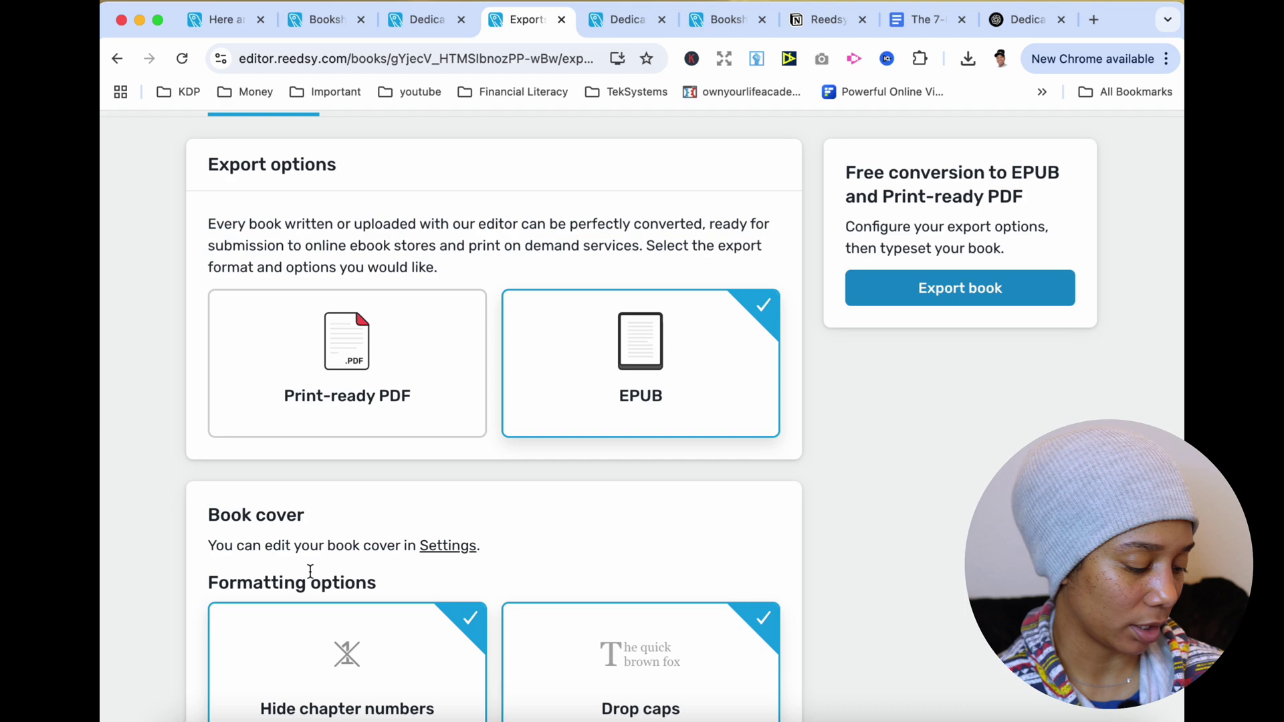
- Open the-7-day-minimalist-makeover.epub from Finder's Downloads folder in Books
{"action": "left_click", "coordinate": [189, 716]}
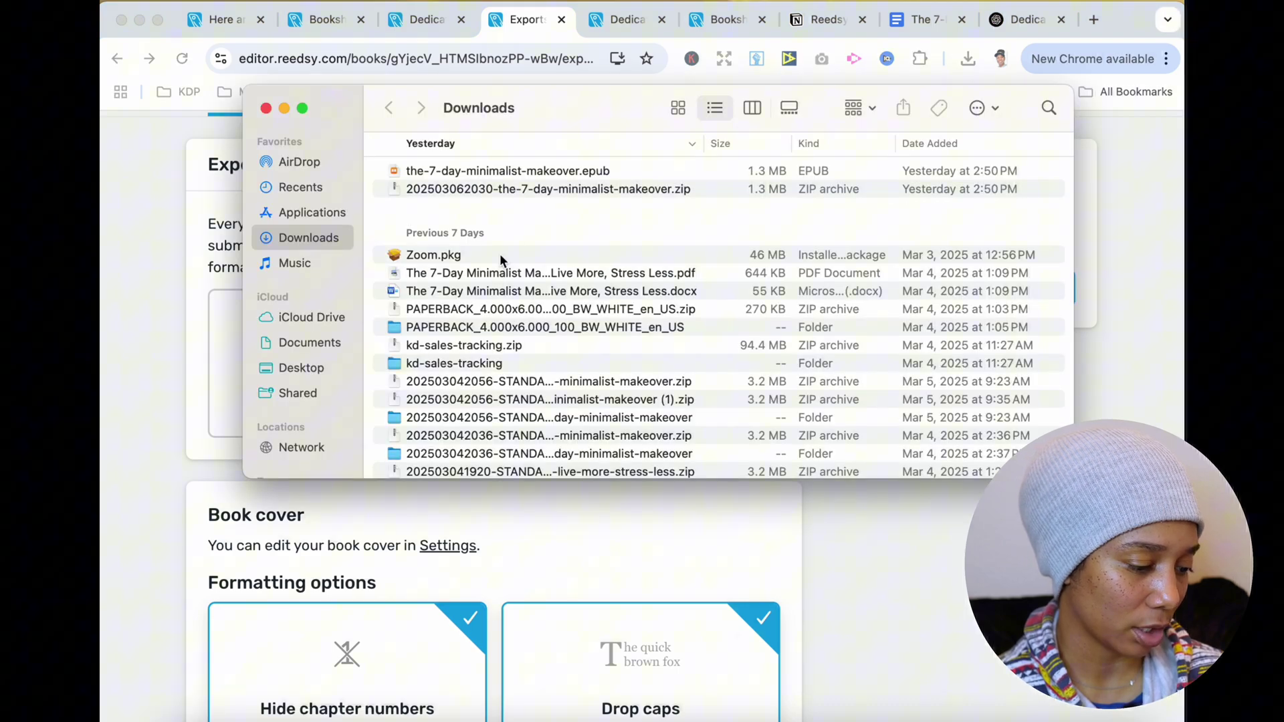
{"action": "double_click", "coordinate": [548, 173]}
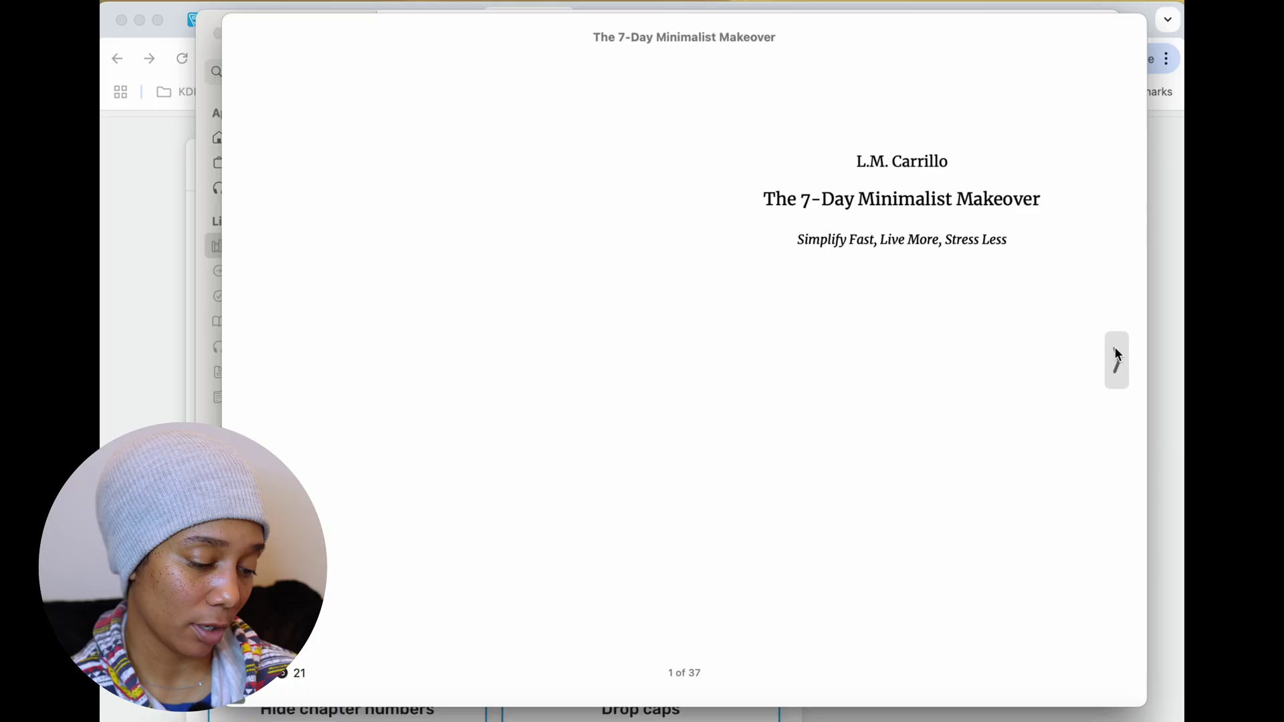
- Page forward through copyright, contents, foreword, preface and introduction to Chapter 1, page 7 of 37
{"action": "left_click", "coordinate": [1115, 351]}
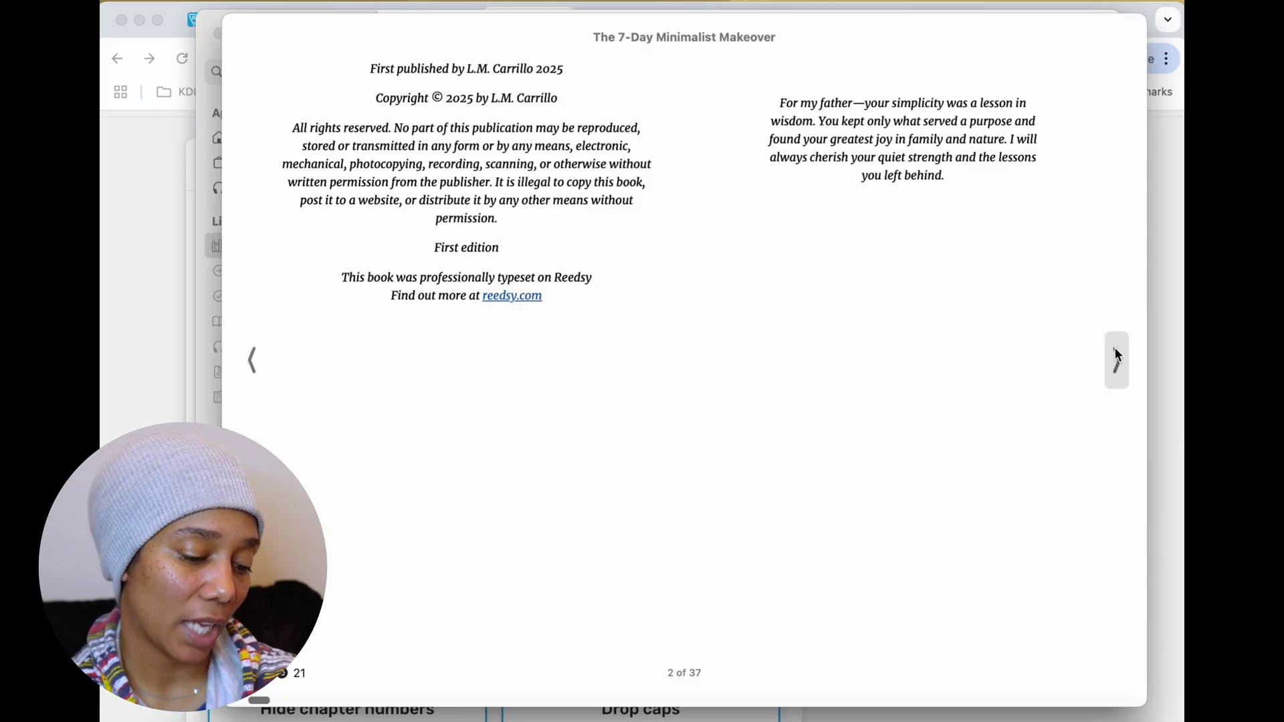
{"action": "left_click", "coordinate": [1114, 350]}
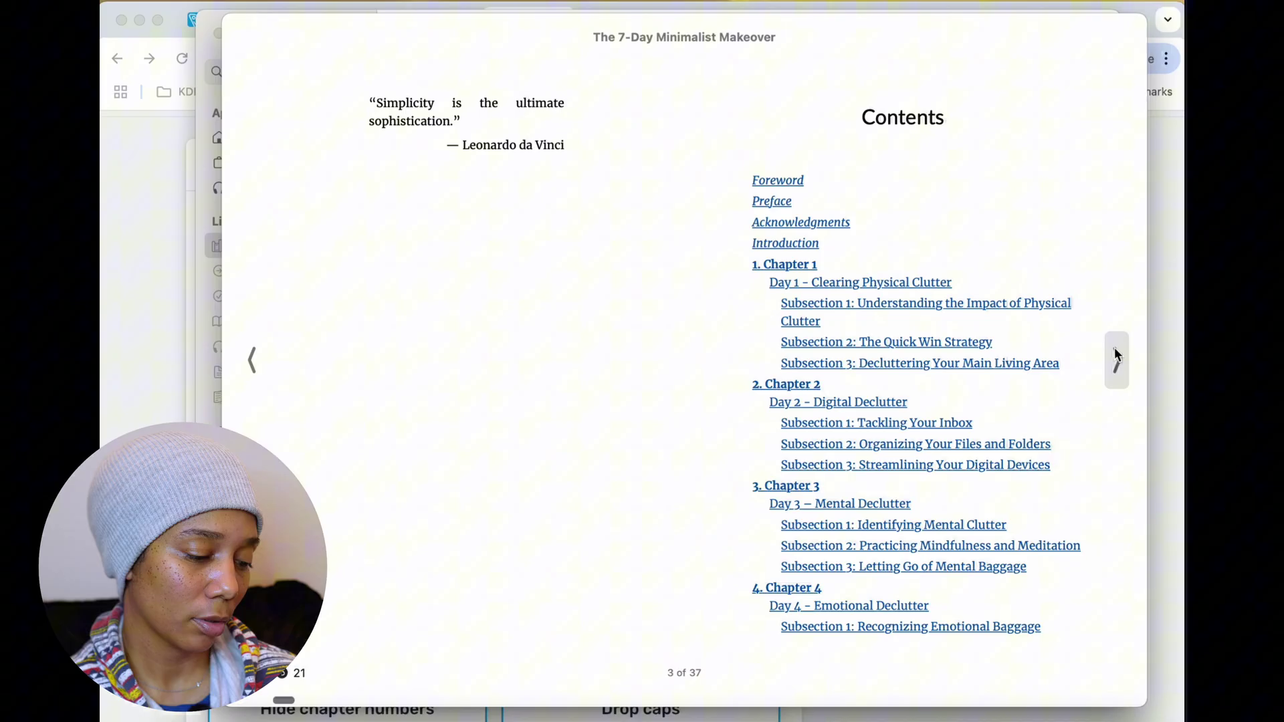
{"action": "left_click", "coordinate": [1115, 350]}
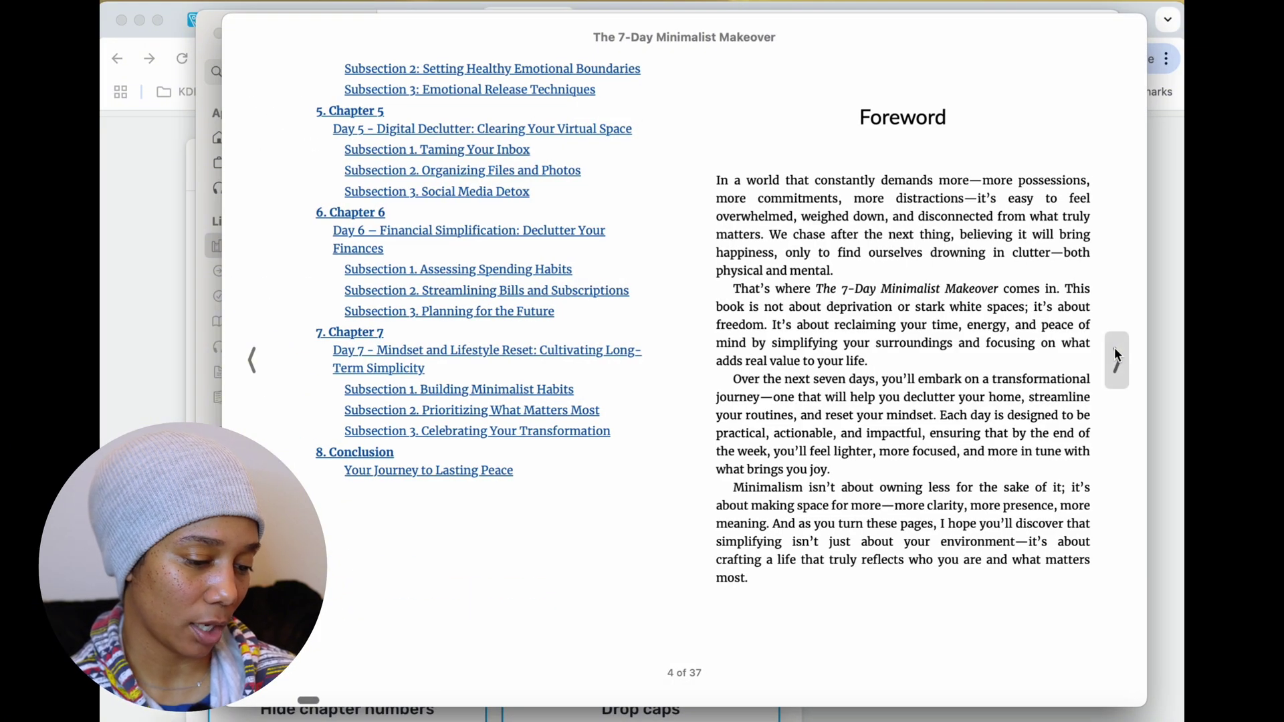
{"action": "left_click", "coordinate": [1114, 349]}
{"action": "left_click", "coordinate": [1114, 347]}
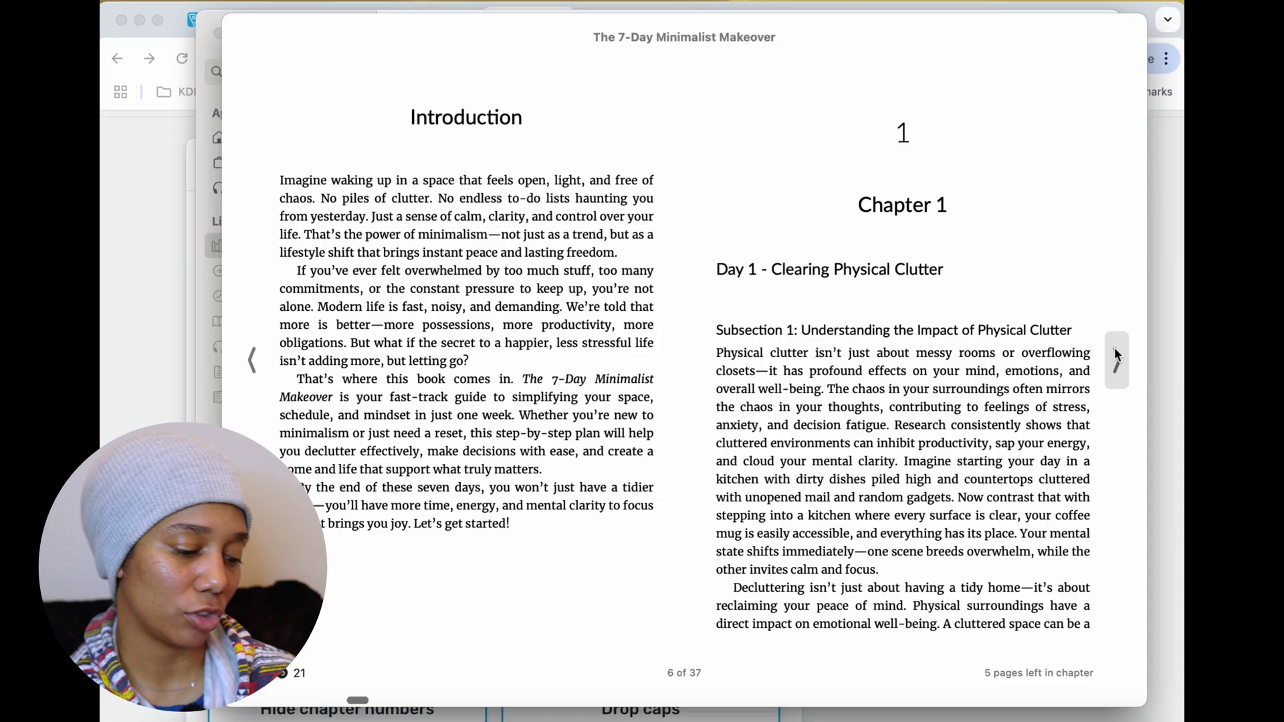
{"action": "left_click", "coordinate": [1114, 347]}
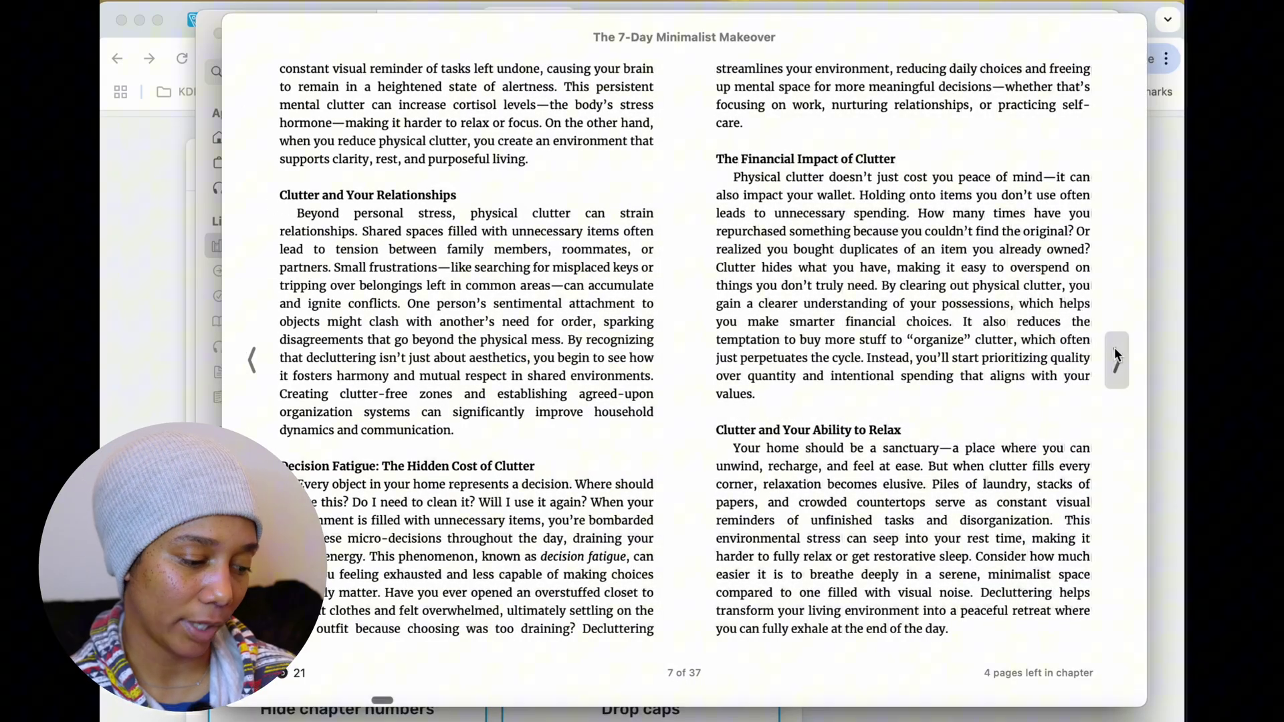